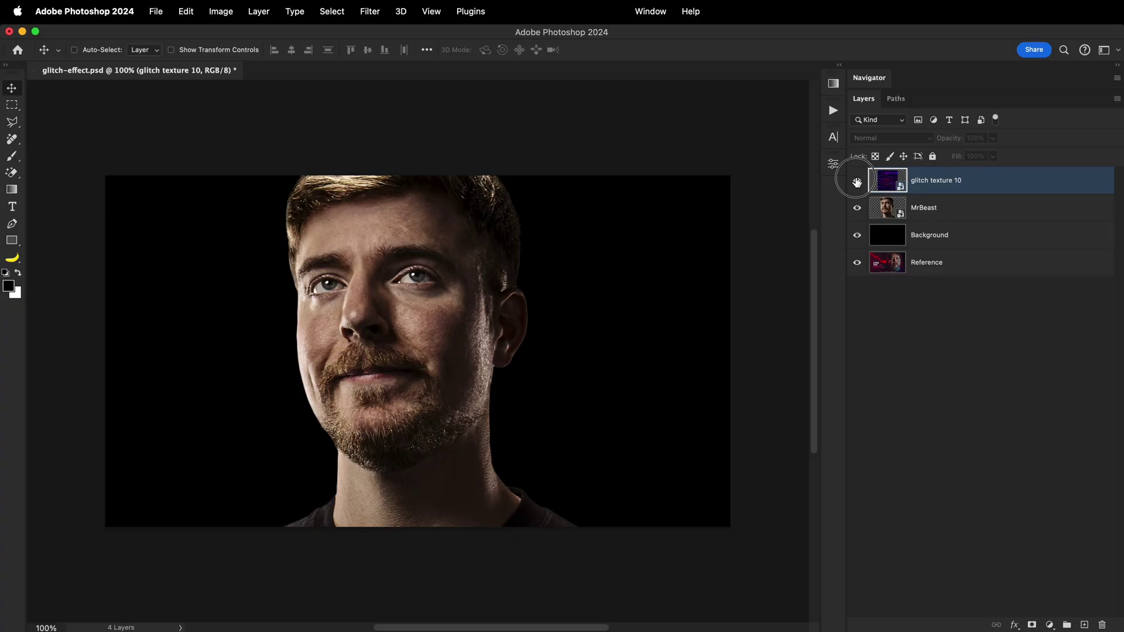
- Show glitch texture 10 and apply a Ripple distortion at 30%, Large size
left_click(856, 181)
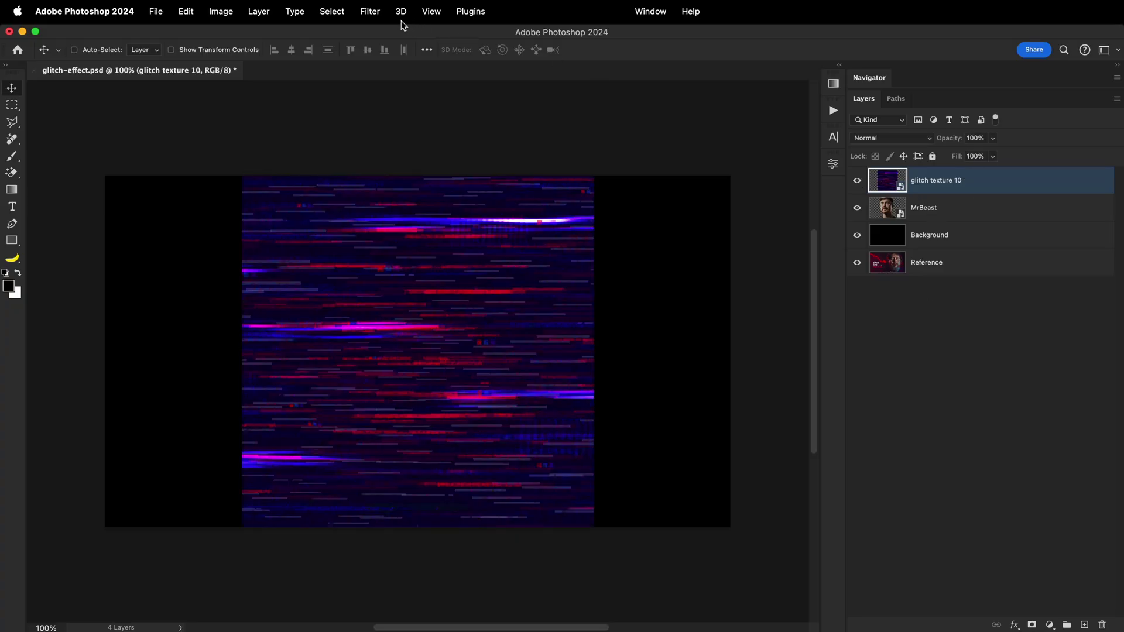
left_click(379, 12)
mouse_move(401, 216)
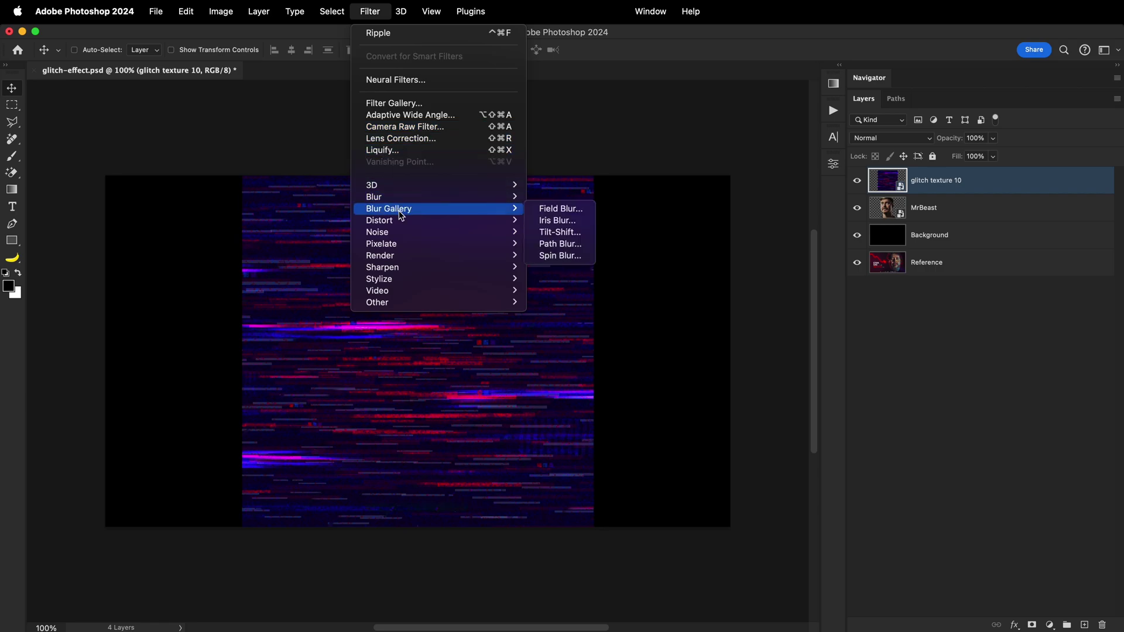
mouse_move(467, 226)
left_click(554, 253)
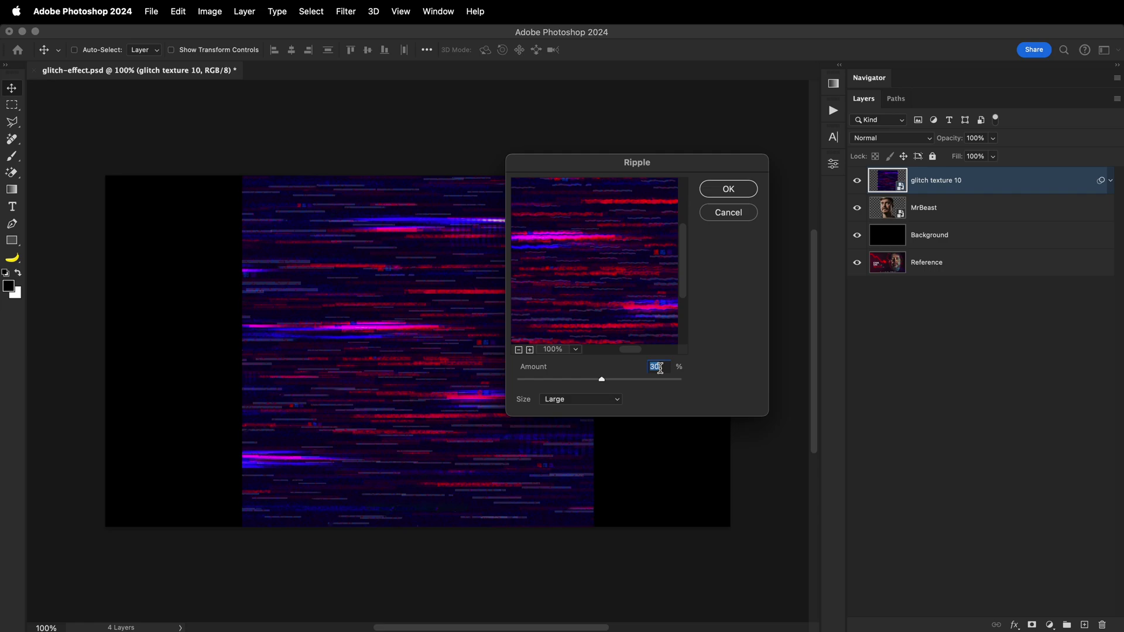
left_click(727, 189)
- Blend the texture with Linear Dodge (Add) and shift it right over the face
left_click(867, 135)
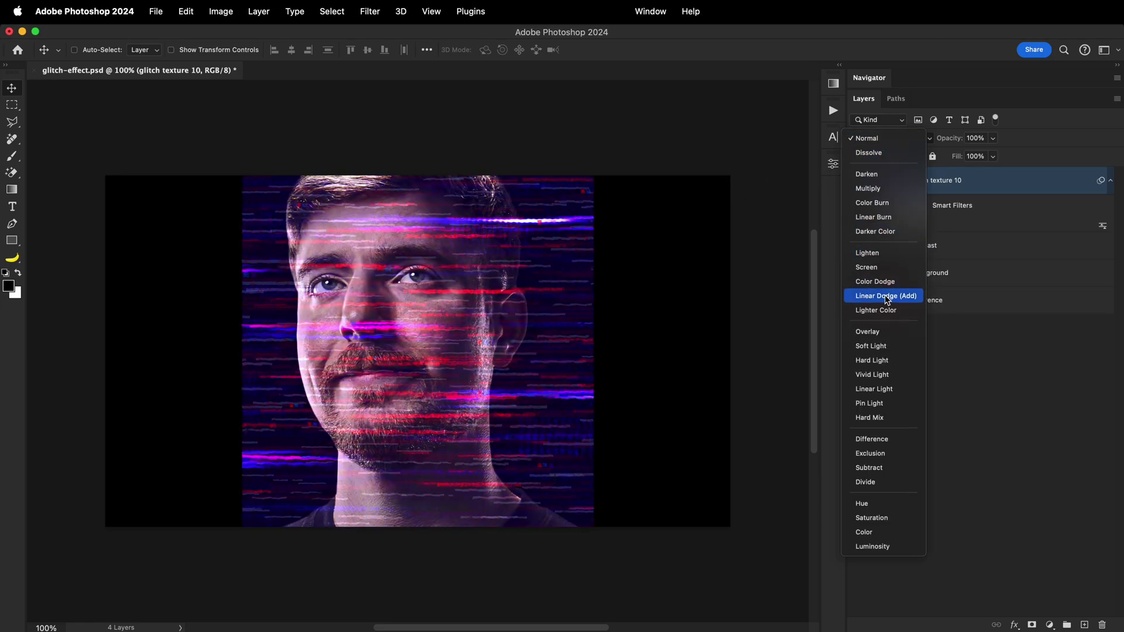
left_click(884, 293)
left_click_drag(486, 397, 579, 397)
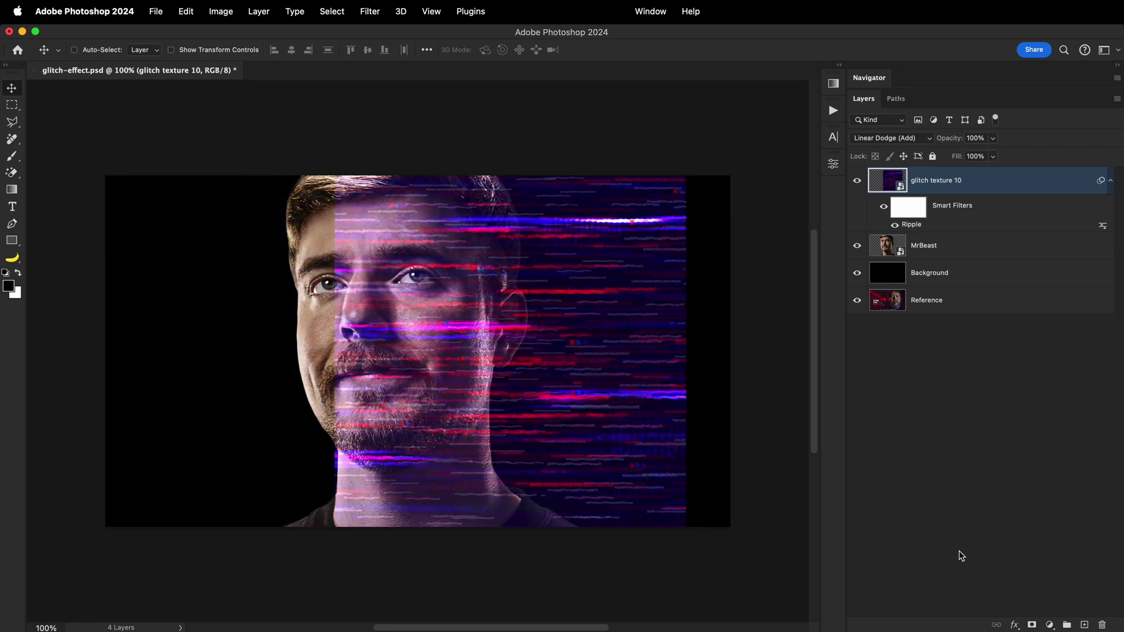
- Give glitch texture 10 a black mask, paint streaks back beside the ear, and resize the brush to about 349
left_click(1031, 625, "alt")
key("b")
key("x")
mouse_move(490, 205)
left_mouse_down()
mouse_move(501, 261)
mouse_move(501, 220)
mouse_move(512, 294)
mouse_move(490, 441)
mouse_move(561, 510)
mouse_move(536, 437)
mouse_move(591, 509)
mouse_move(548, 245)
mouse_move(552, 428)
mouse_move(537, 482)
left_mouse_up()
key("x")
key("bracketright")
key("bracketright")
key("bracketright")
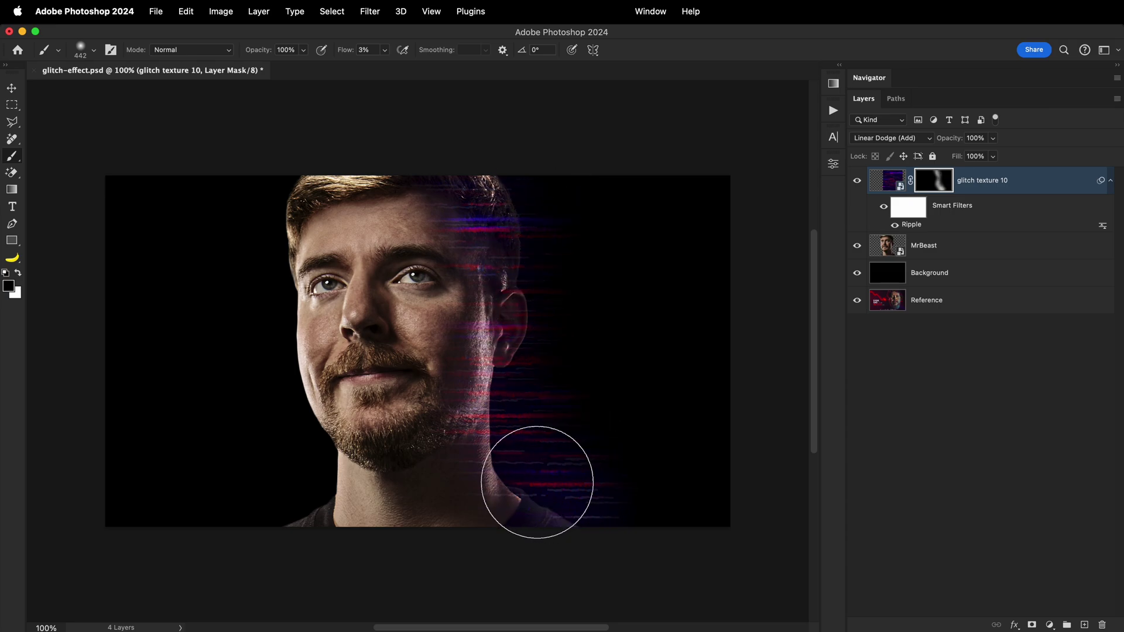
key("x")
key("x")
key("bracketleft")
key("bracketleft")
key("bracketleft")
key("bracketleft")
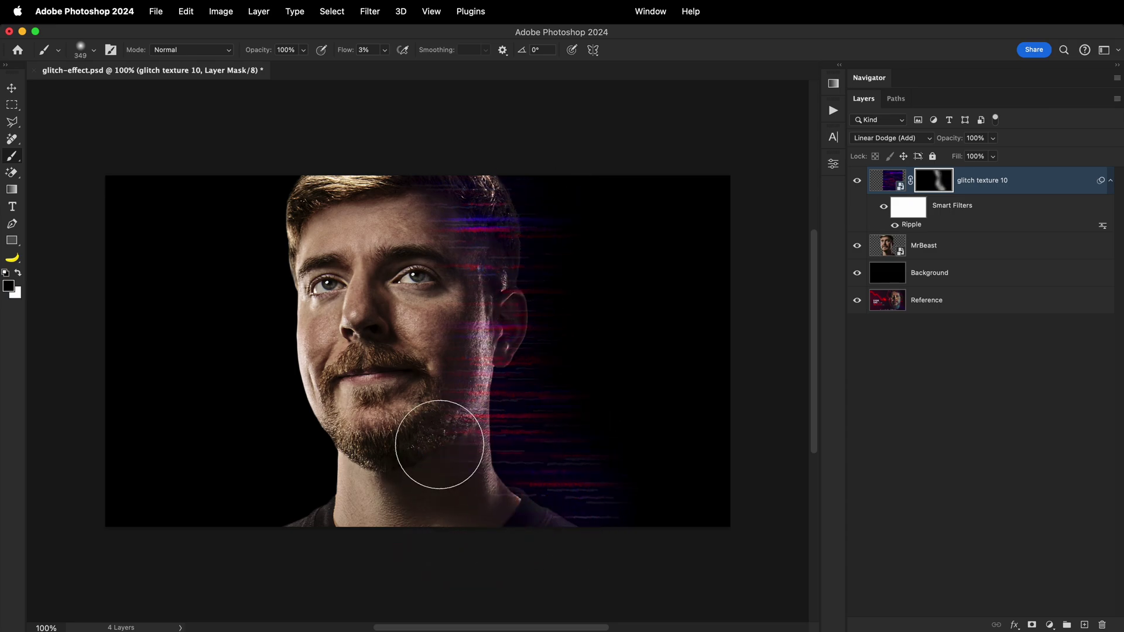
- Duplicate the MrBeast layer and limit MrBeast copy to the red channel
left_click(976, 245)
key("ctrl+j")
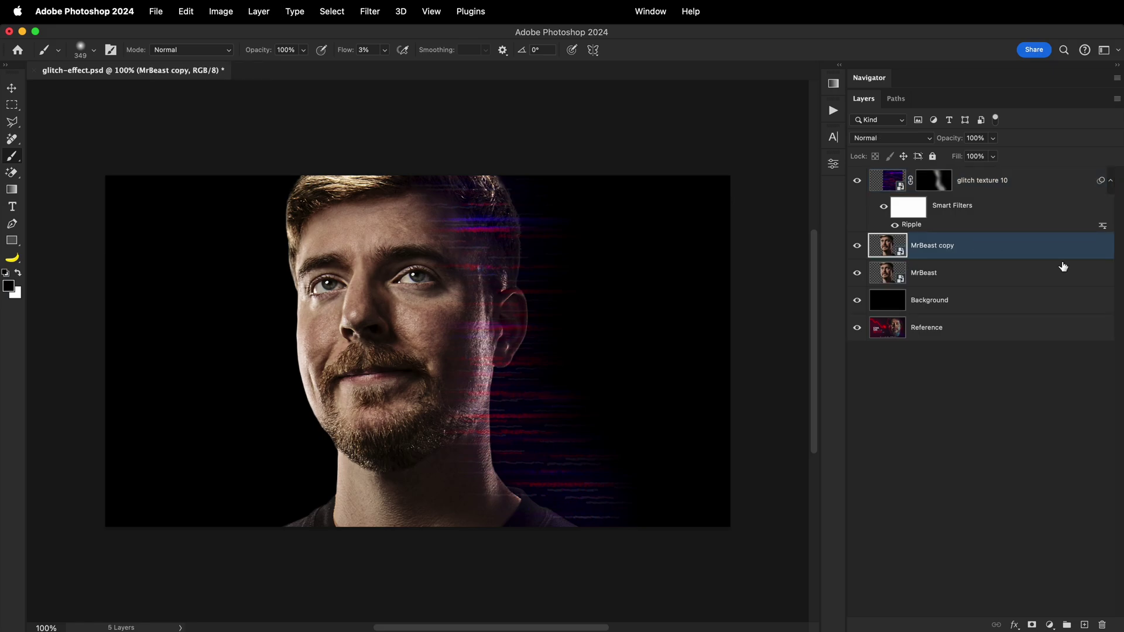
key("v")
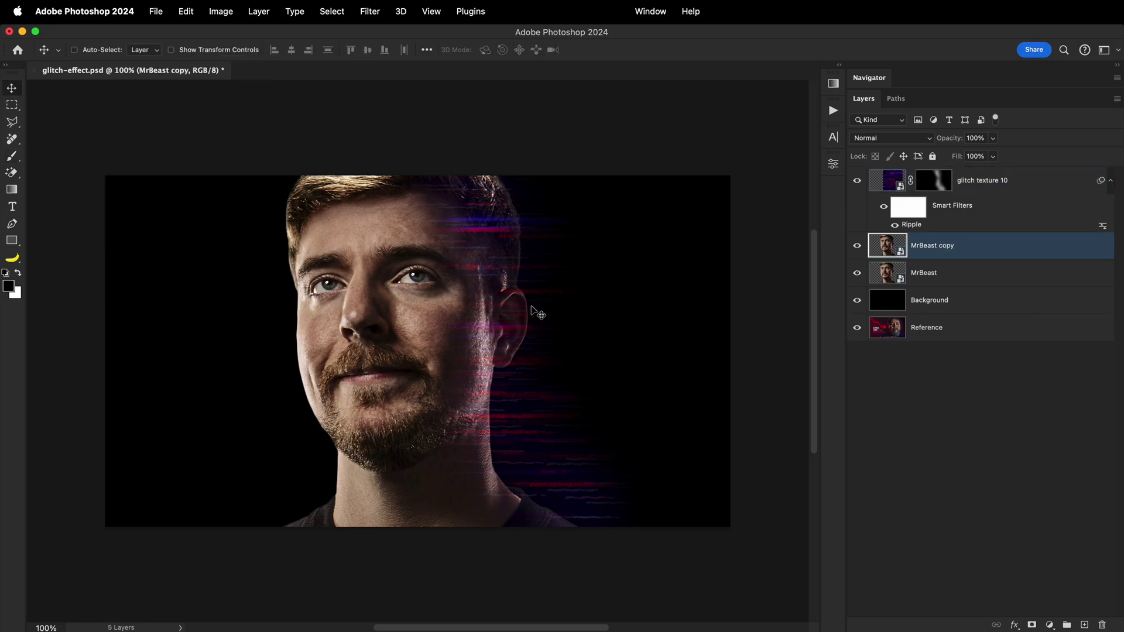
double_click(1029, 251)
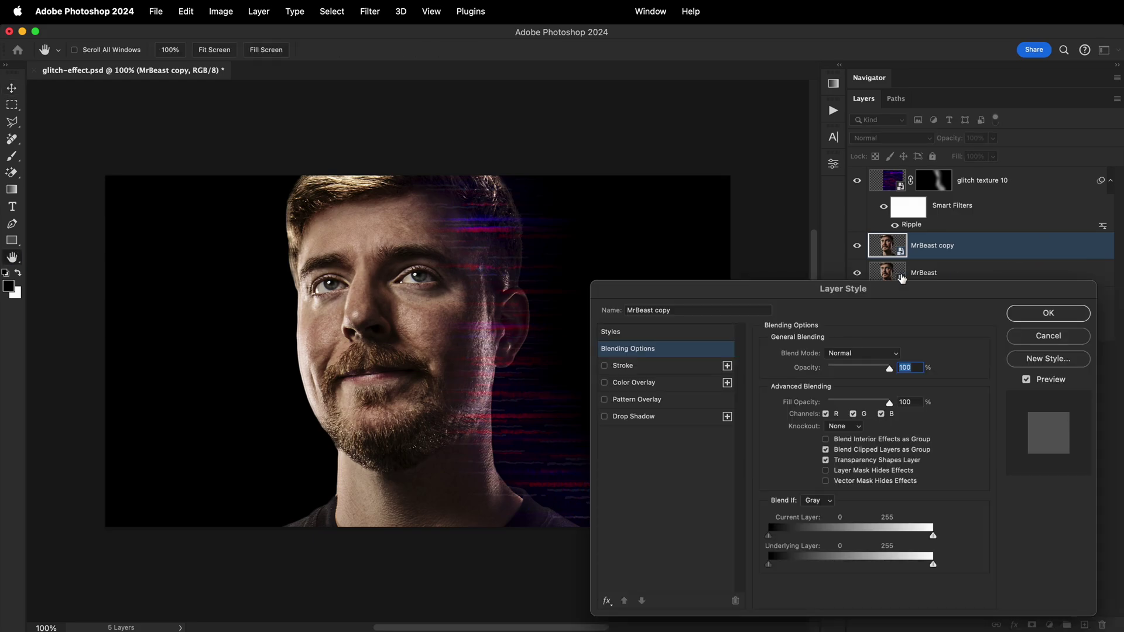
left_click(853, 413)
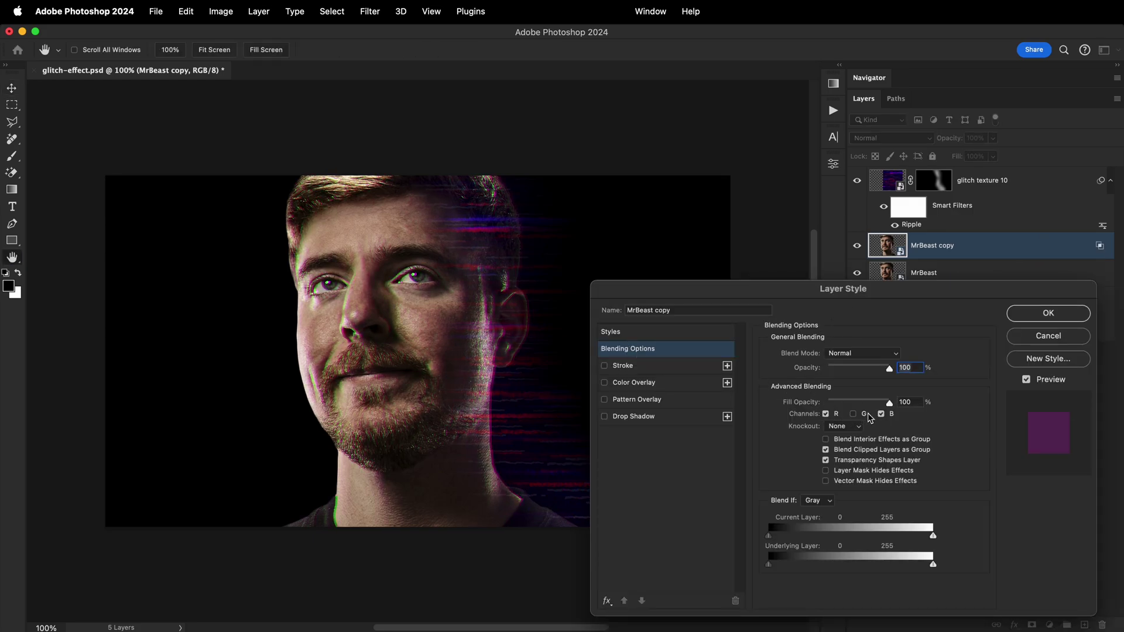
left_click(1035, 314)
left_click(857, 247)
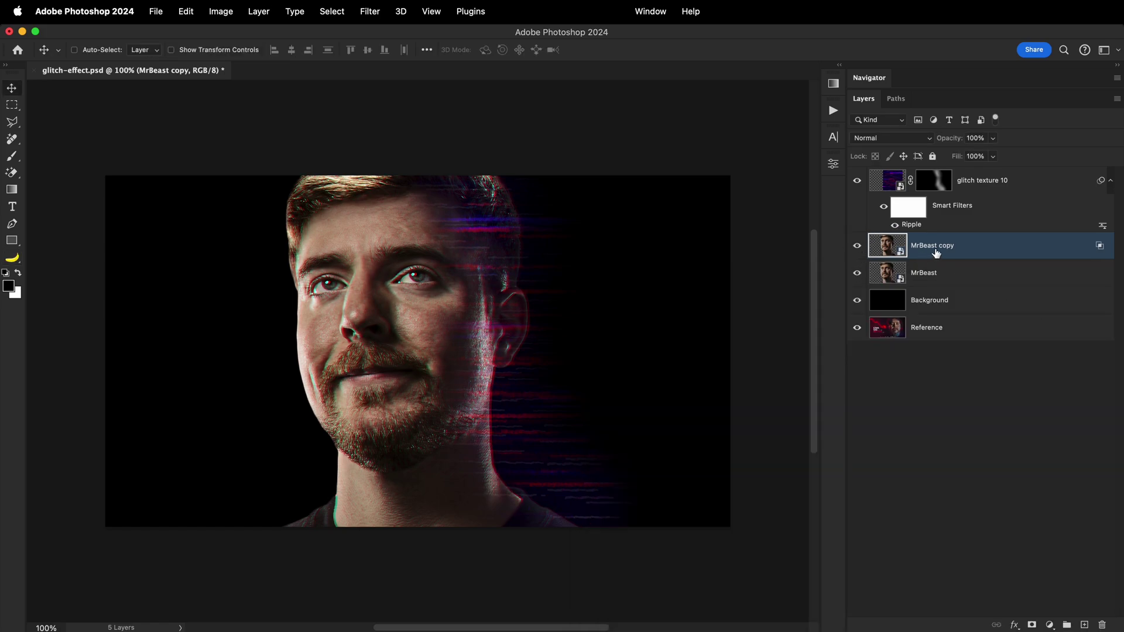
- Duplicate the copy again, nudge it left, and limit MrBeast copy 2 to green only
key("super+j")
key("Left")
key("Left")
key("Left")
key("Left")
key("Left")
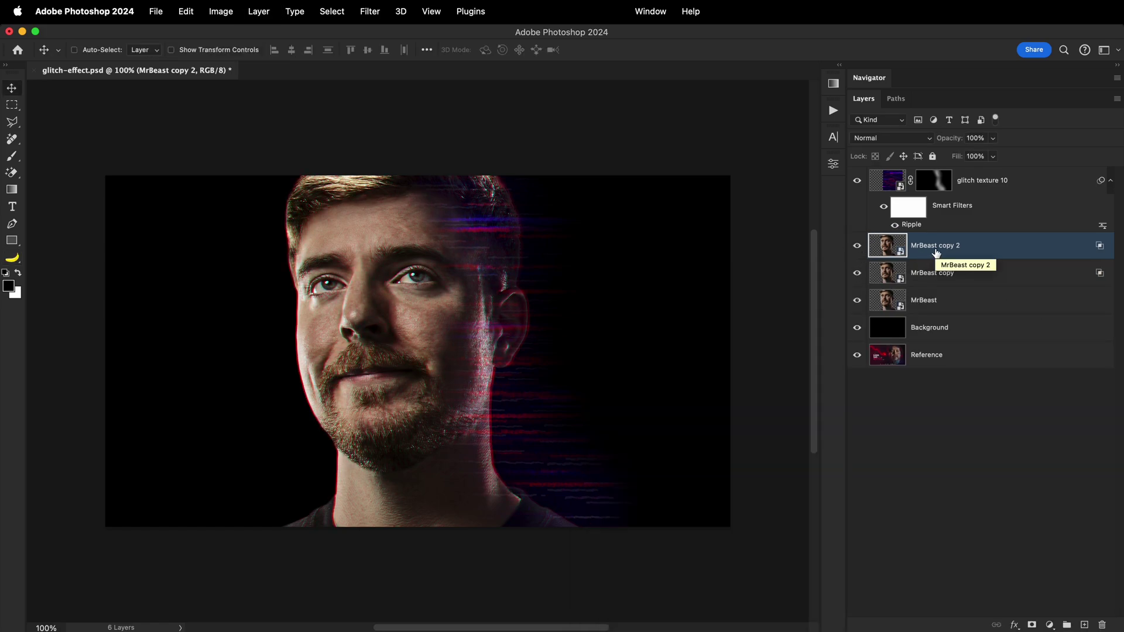
double_click(997, 247)
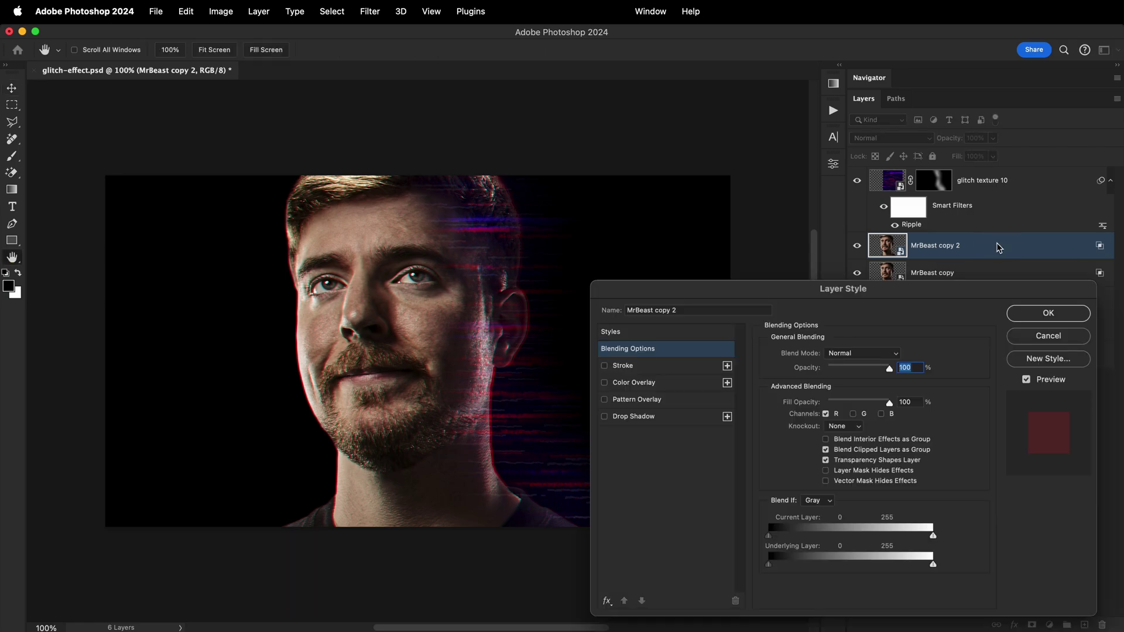
left_click(825, 413)
left_click(852, 413)
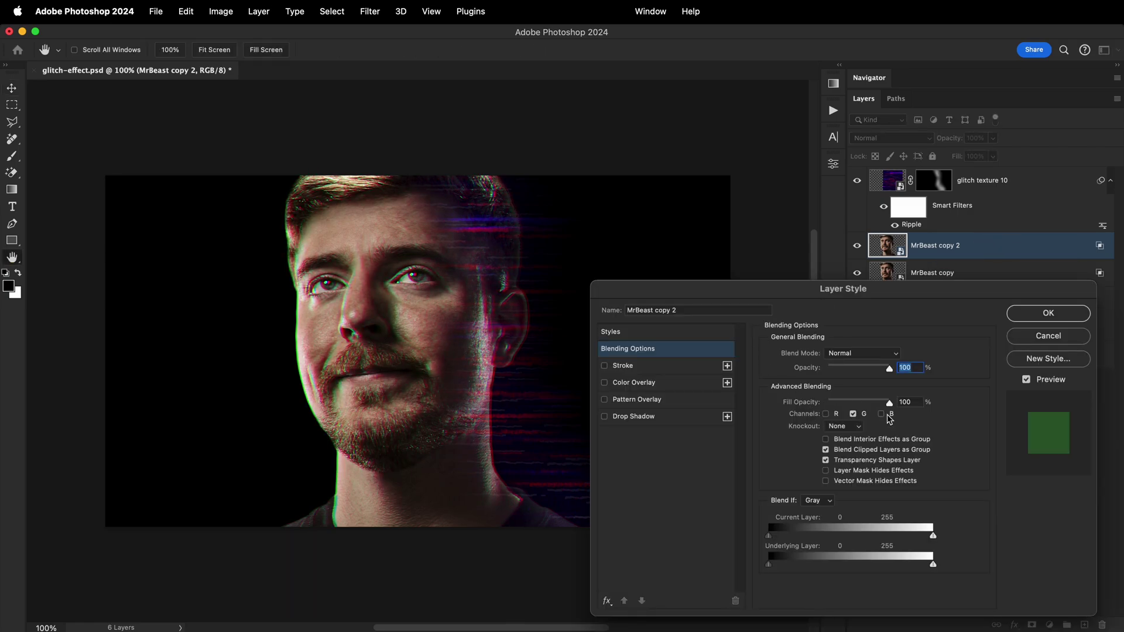
left_click(1048, 313)
- Toggle MrBeast copy 2's visibility to compare the colour-split fringe, then select it
left_click(948, 273)
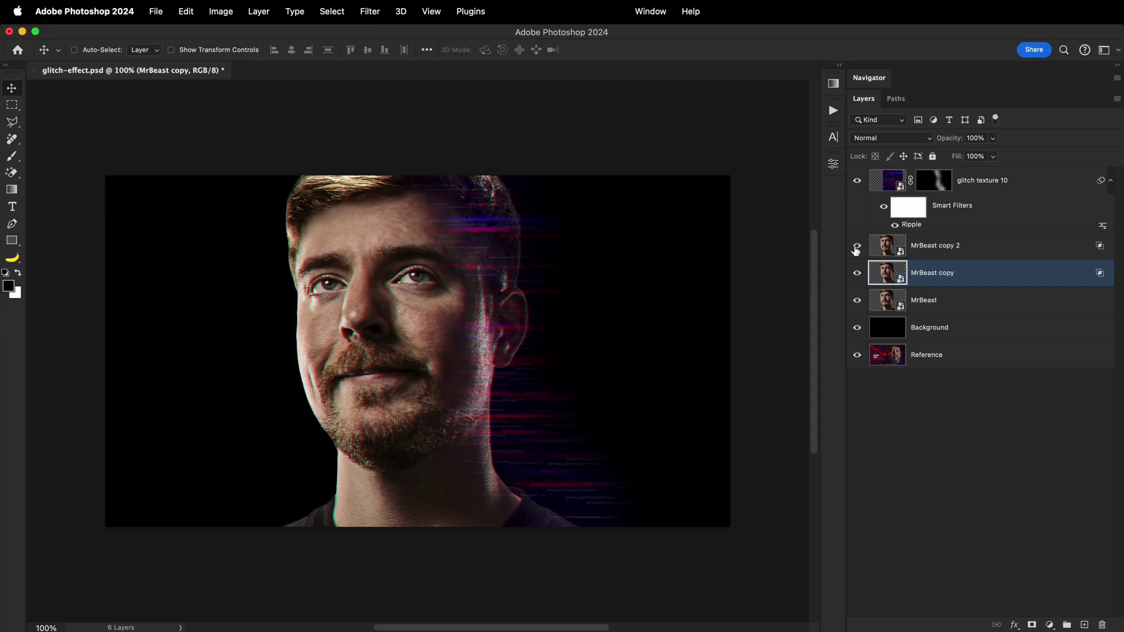
left_click(857, 246)
left_click(857, 246)
left_click(931, 248)
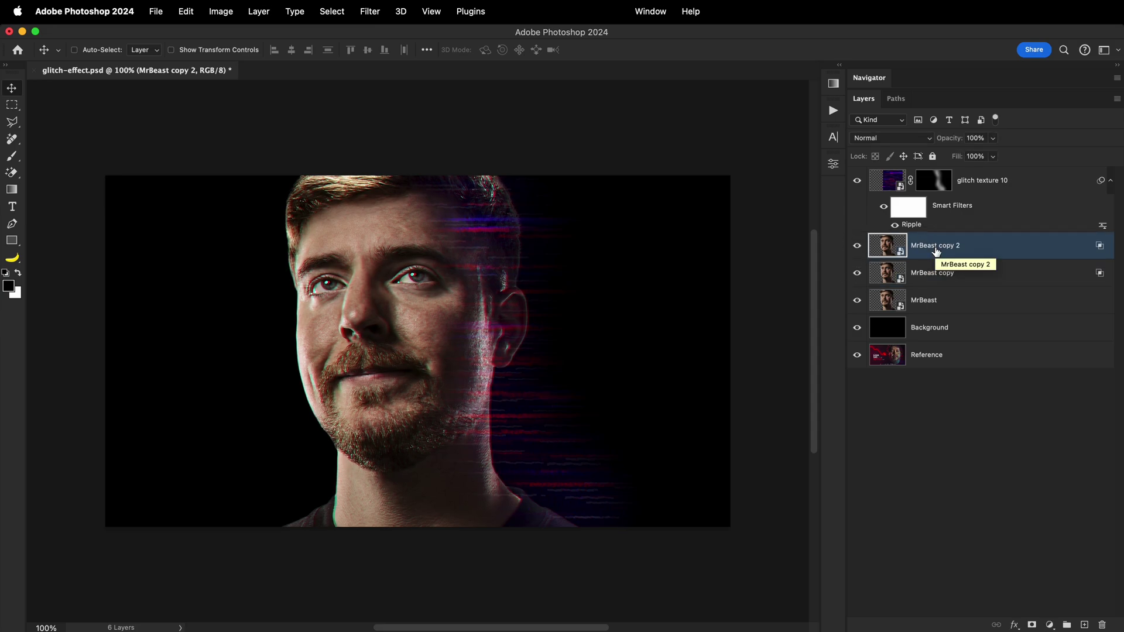
- Duplicate the portrait into MrBeast copy 3 and apply Wind with the Stagger method from the left
left_click_drag(929, 291, 937, 243)
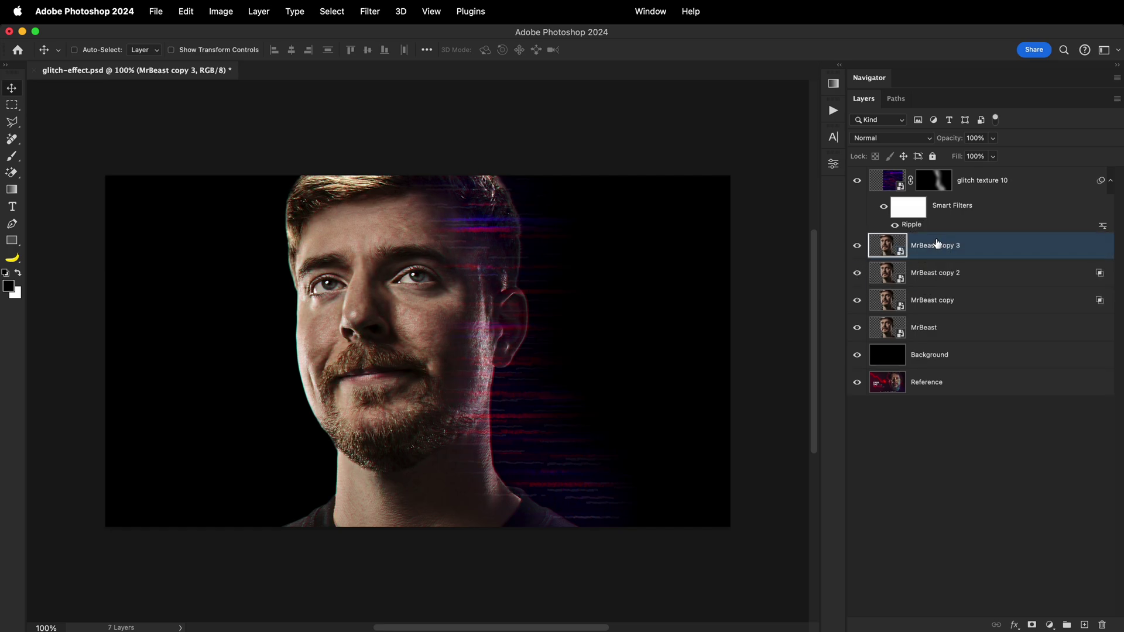
left_click(376, 13)
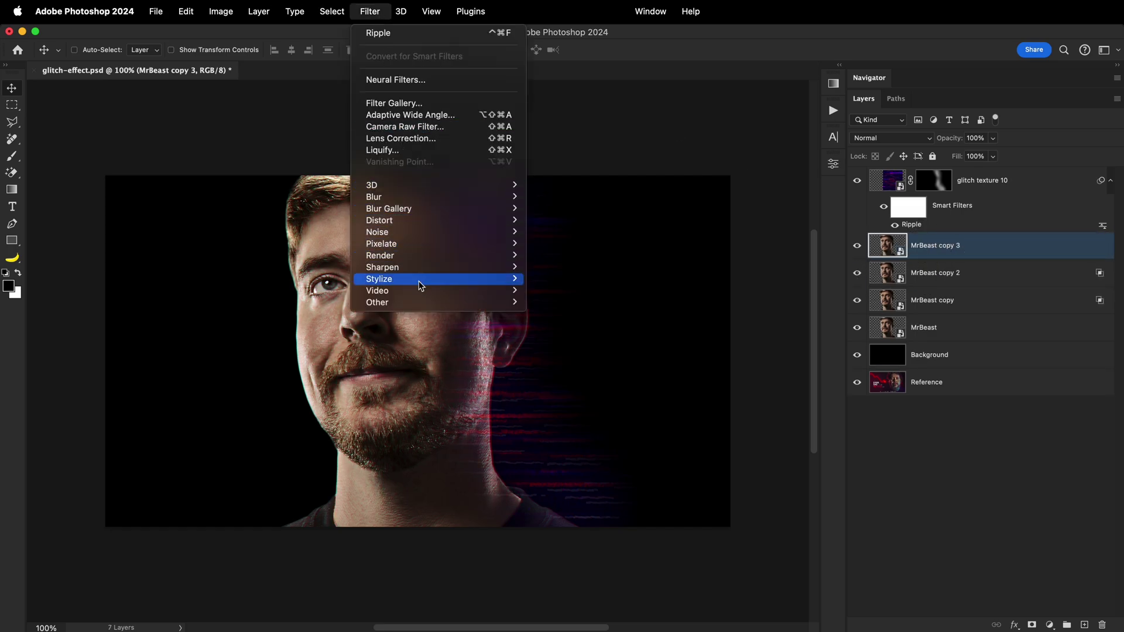
mouse_move(422, 285)
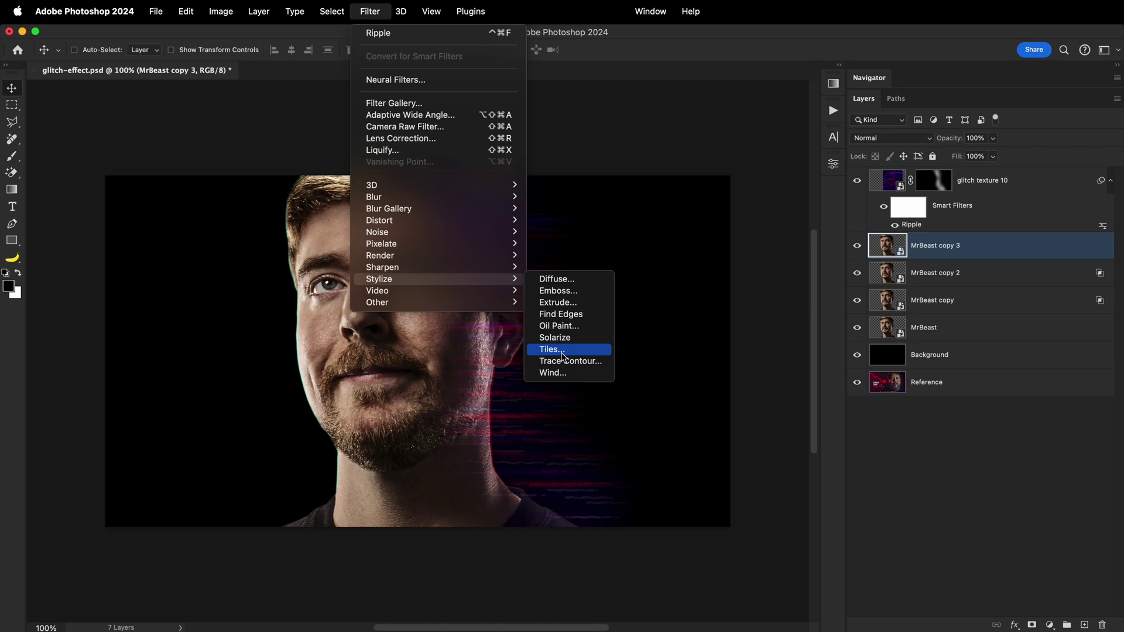
left_click(553, 373)
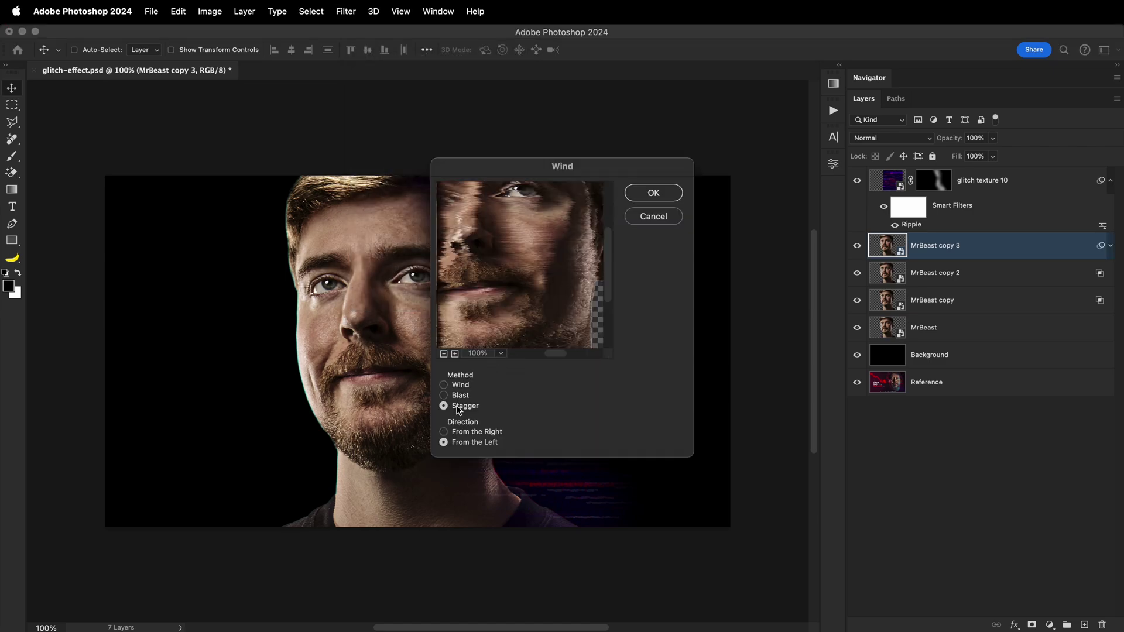
left_click(458, 410)
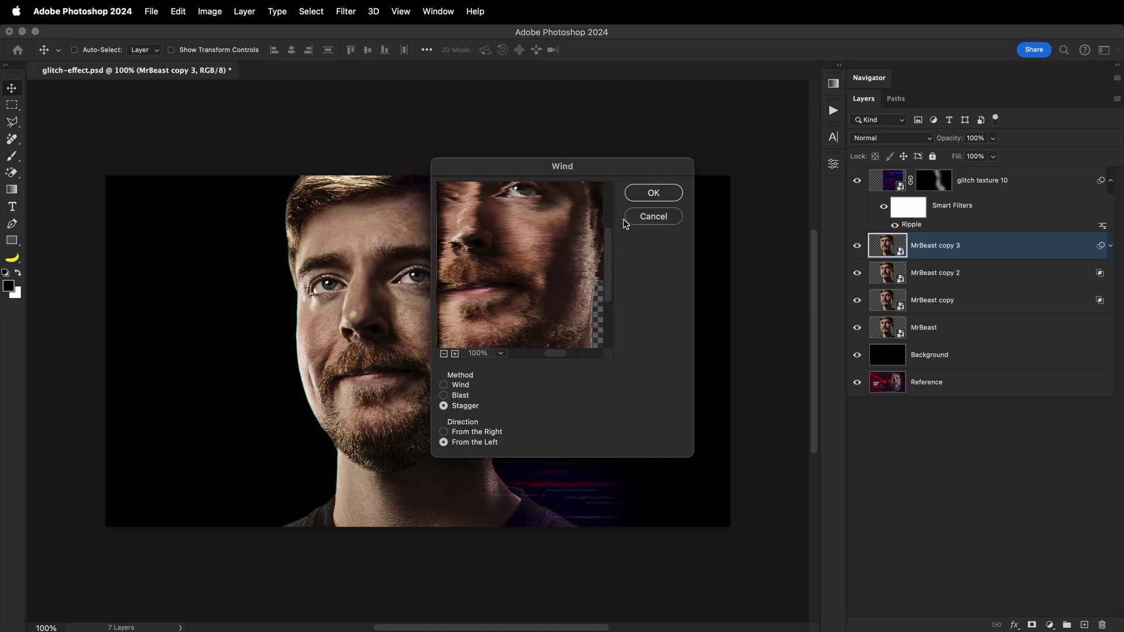
left_click(649, 194)
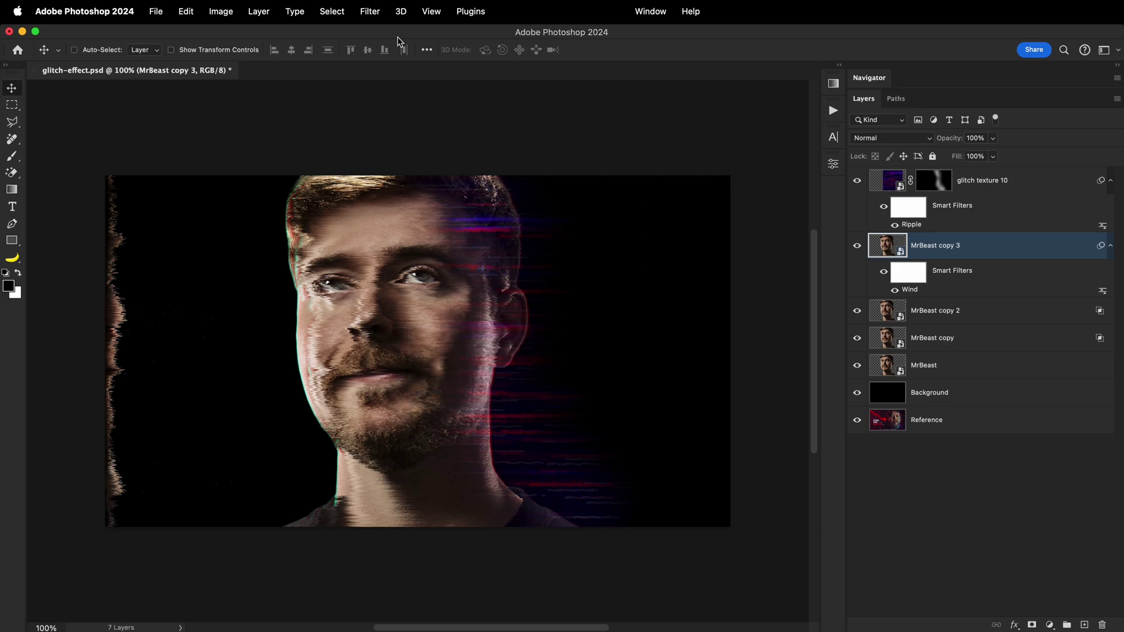
- Repeat the Wind filter on MrBeast copy 3 two more times
left_click(380, 13)
left_click(378, 33)
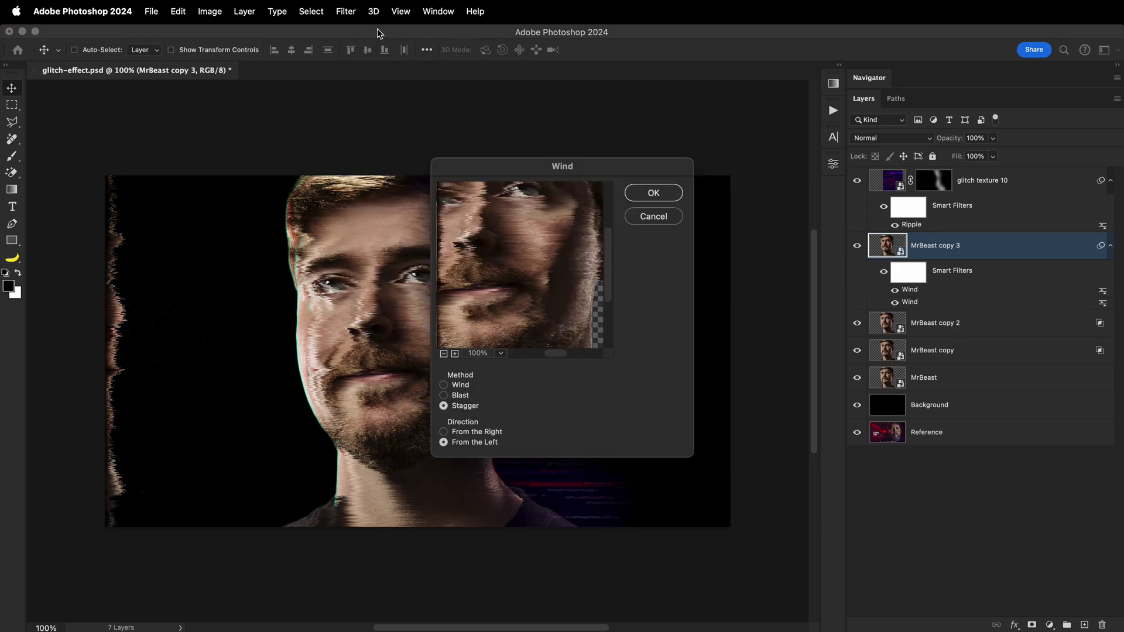
left_click(653, 192)
left_click(371, 12)
left_click(377, 32)
left_click(653, 193)
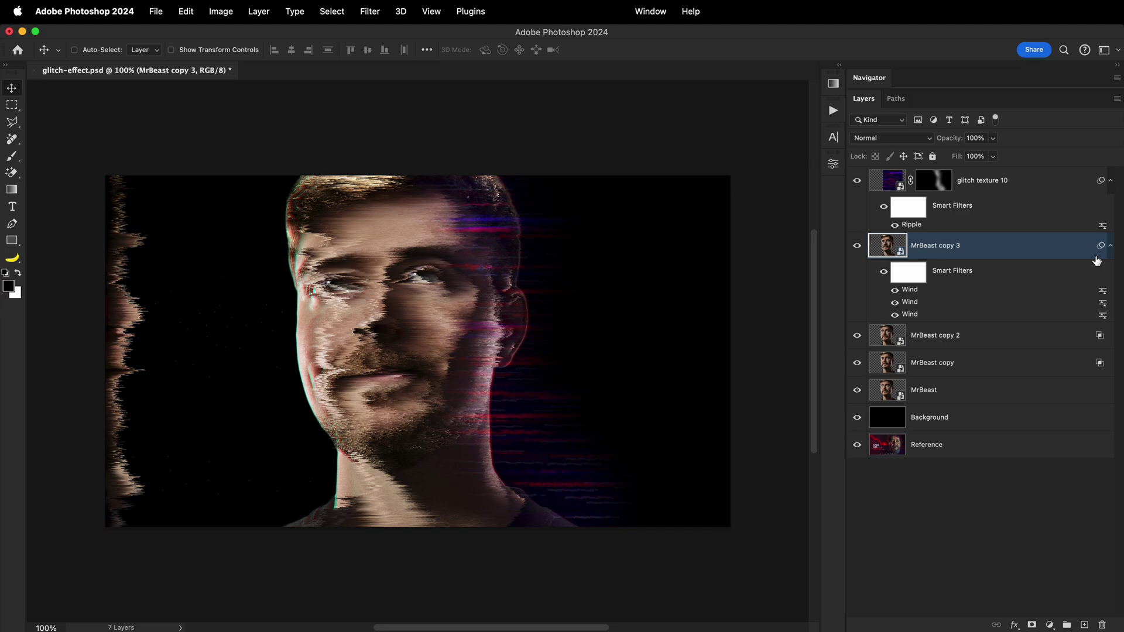
left_click(1109, 246)
- Add a black layer mask to MrBeast copy 3 and switch to the Brush tool
left_click(1033, 625, "alt")
key("b")
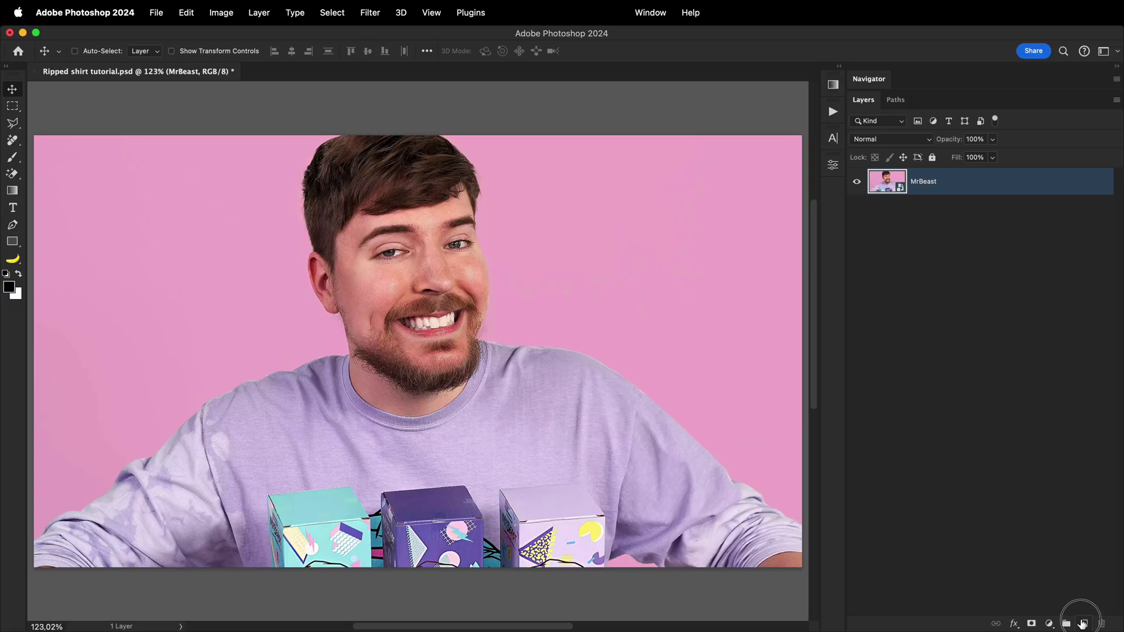
- Create a black-filled Layer 1 with a black mask, revealing only a ragged lassoed patch on the shirt
left_click(1082, 623)
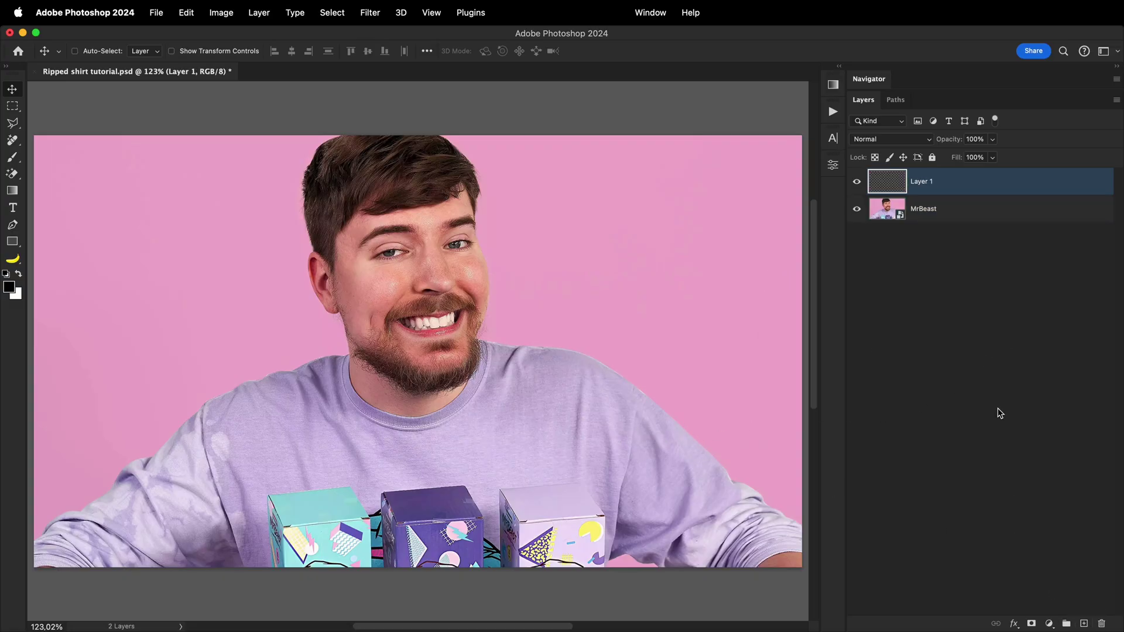
key("alt+BackSpace")
left_click(1031, 624, "alt")
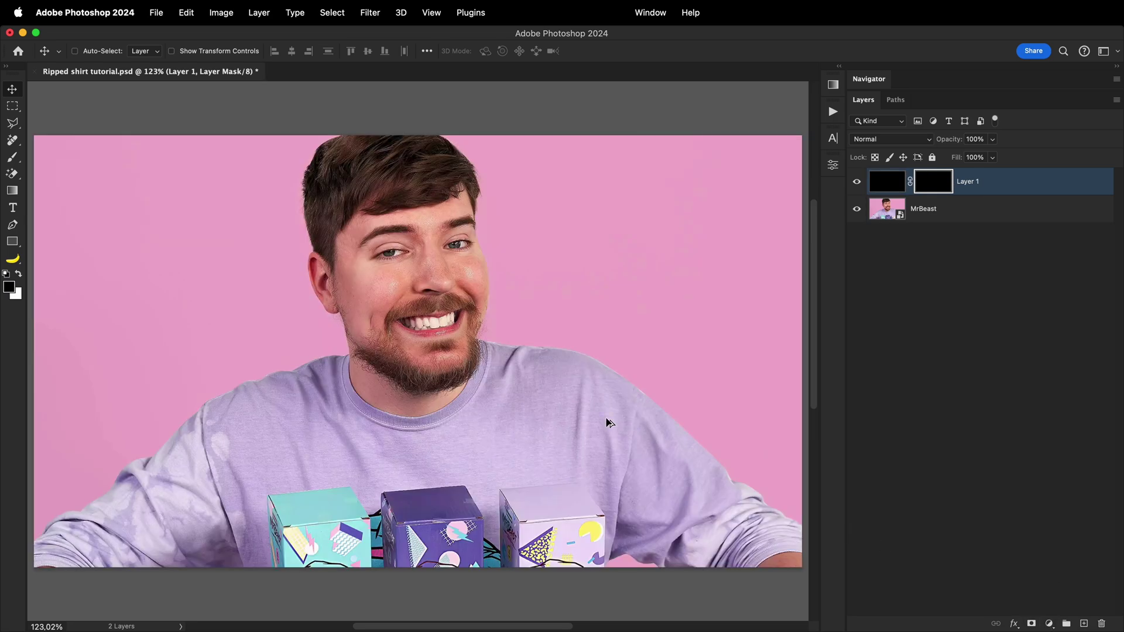
key("l")
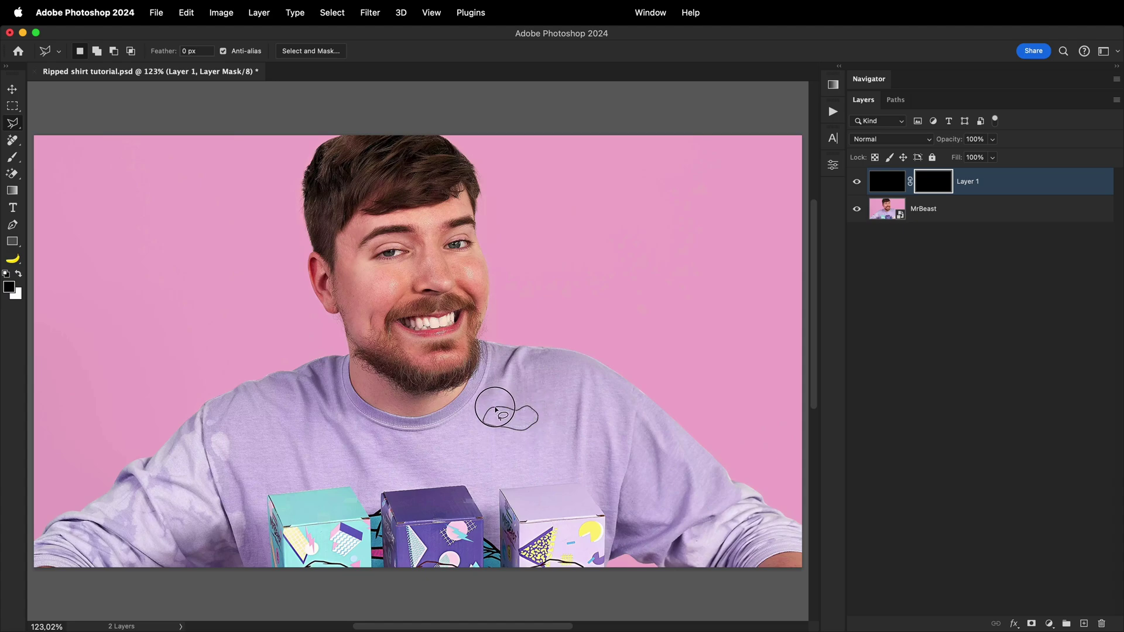
key("super+BackSpace")
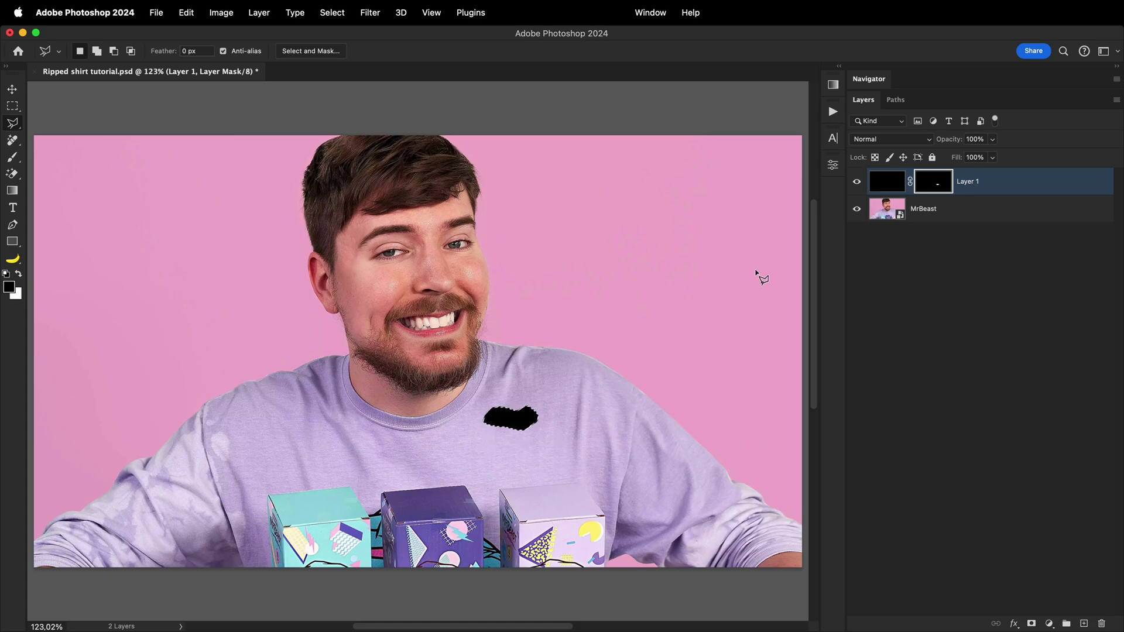
- Apply the Filter Gallery's Spatter effect to Layer 1's mask with Spray Radius 21
left_click(372, 7)
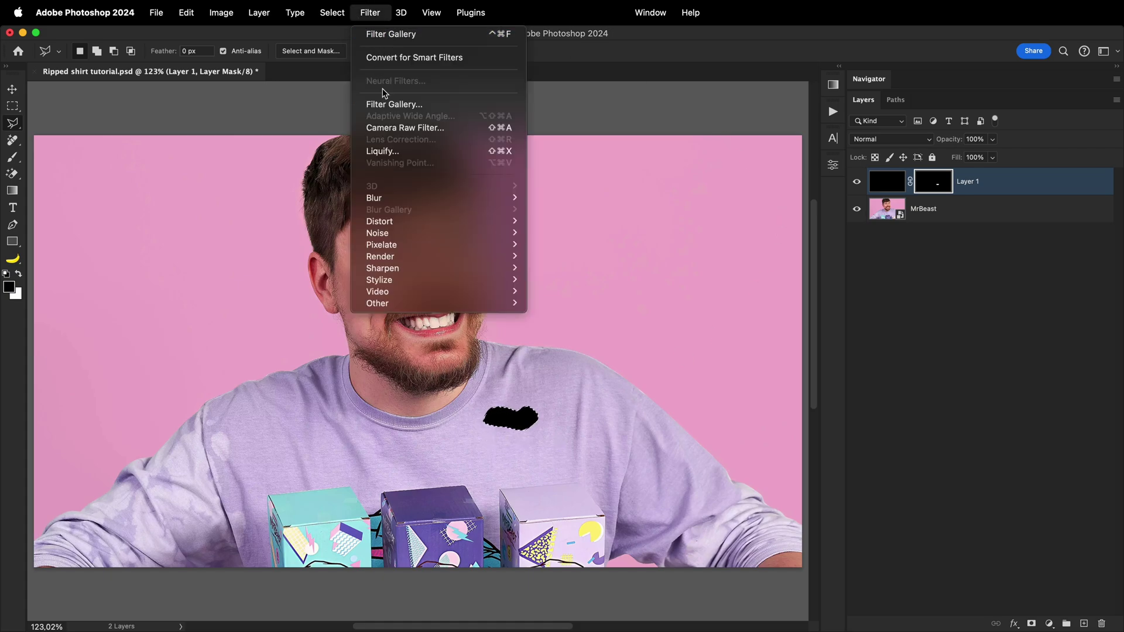
left_click(408, 108)
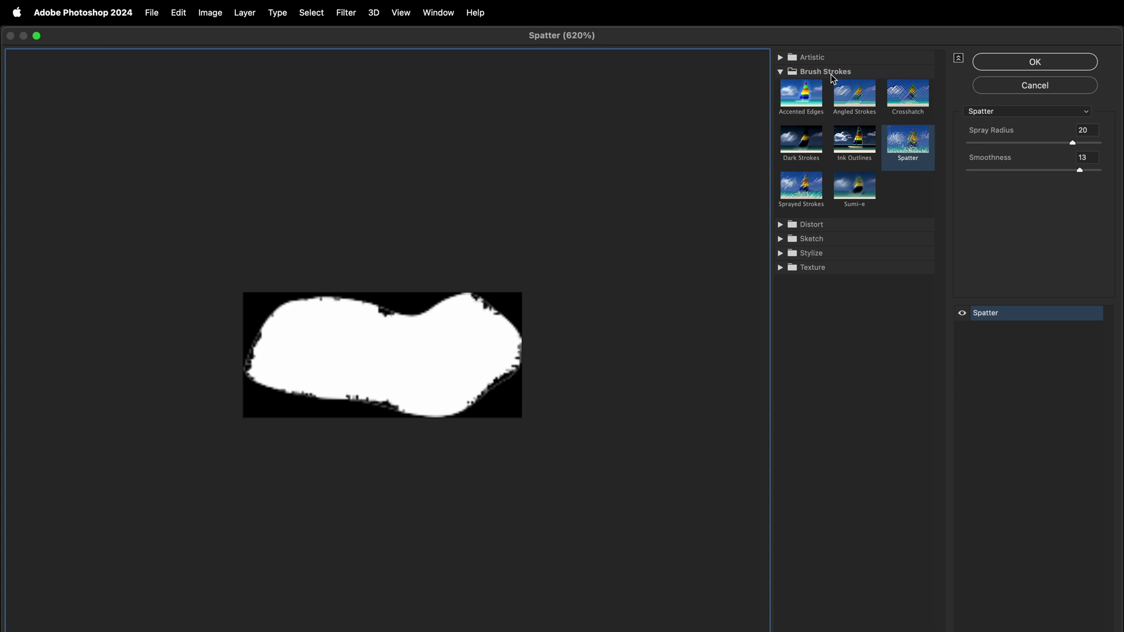
left_click(905, 140)
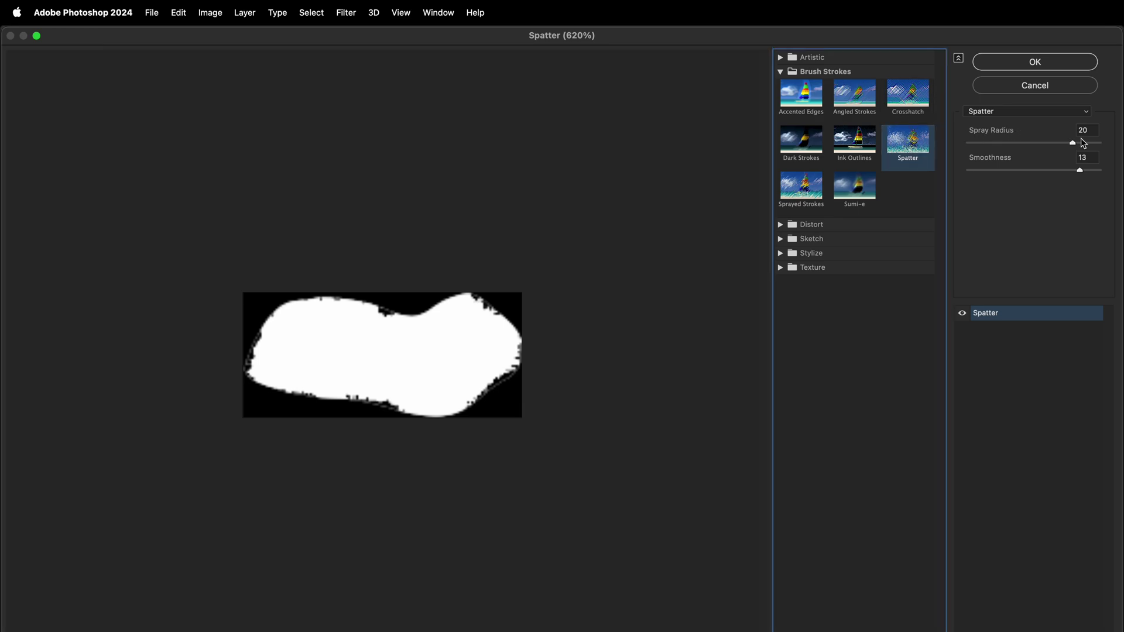
mouse_move(1083, 143)
left_mouse_down()
mouse_move(1036, 143)
mouse_move(1084, 140)
mouse_move(1081, 151)
left_mouse_up()
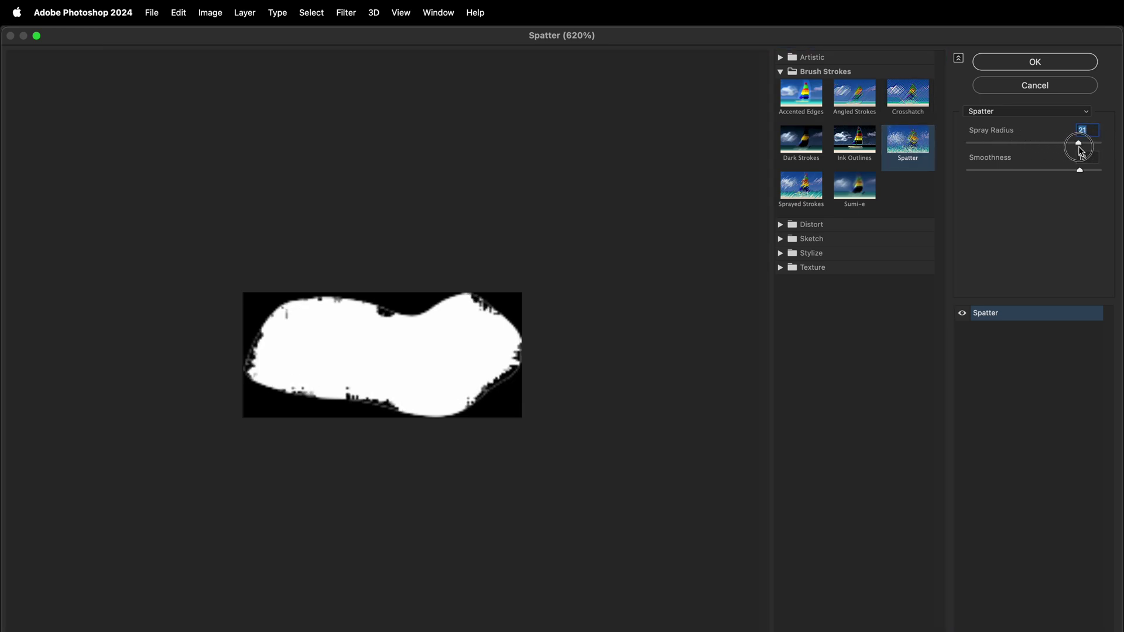
- Commit the Spatter, then copy lassoed arm skin onto Layer 2, placed over the chest hole and rotated about -18°
left_click(1031, 61)
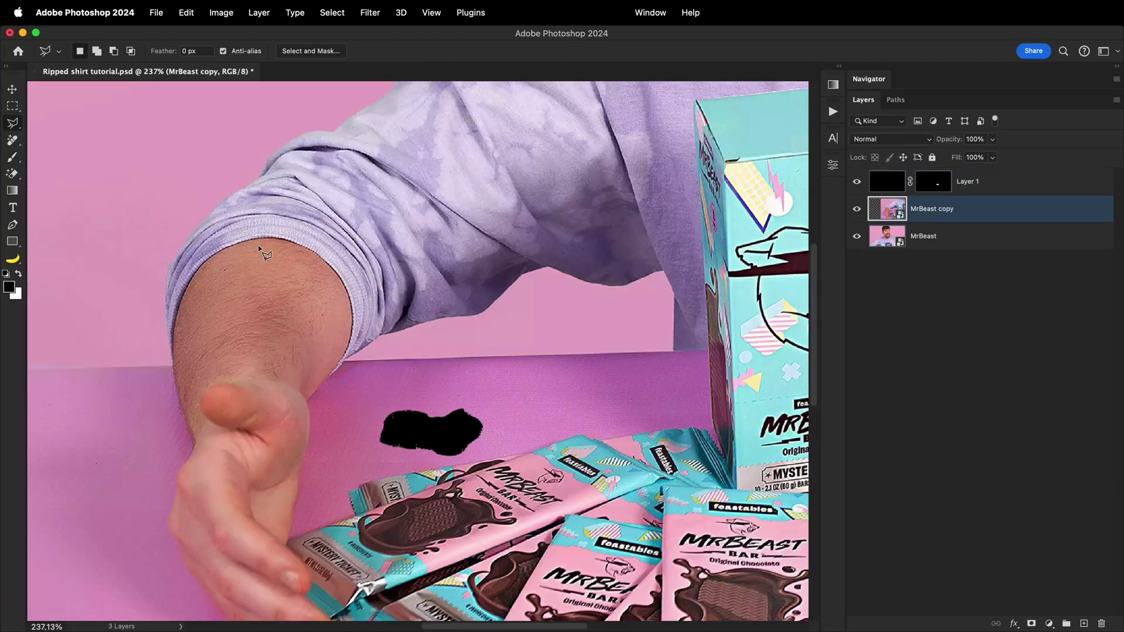
mouse_move(239, 347)
left_mouse_down()
mouse_move(287, 365)
mouse_move(337, 348)
left_mouse_up()
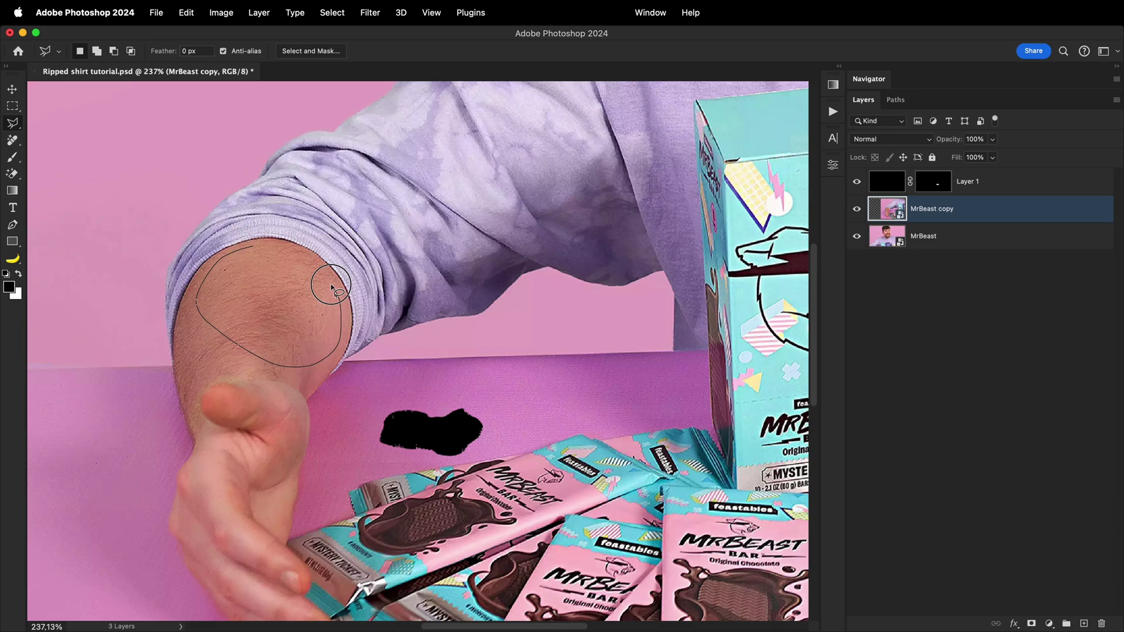
left_click_drag(271, 252, 273, 250)
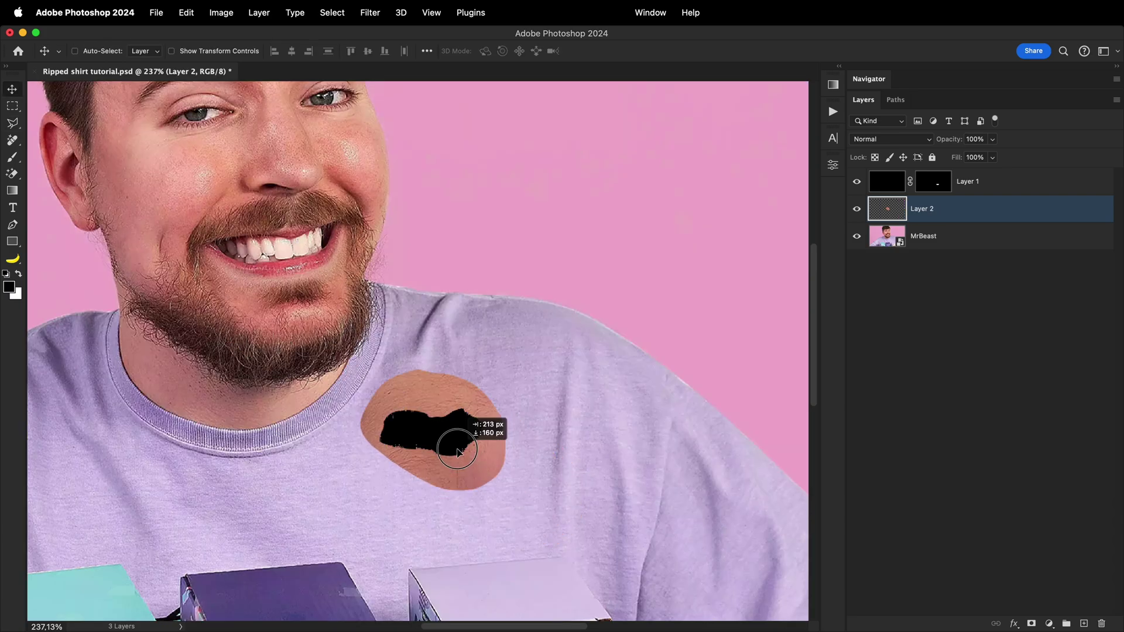
left_click_drag(452, 441, 456, 459)
key("ctrl+t")
left_click_drag(556, 459, 556, 421)
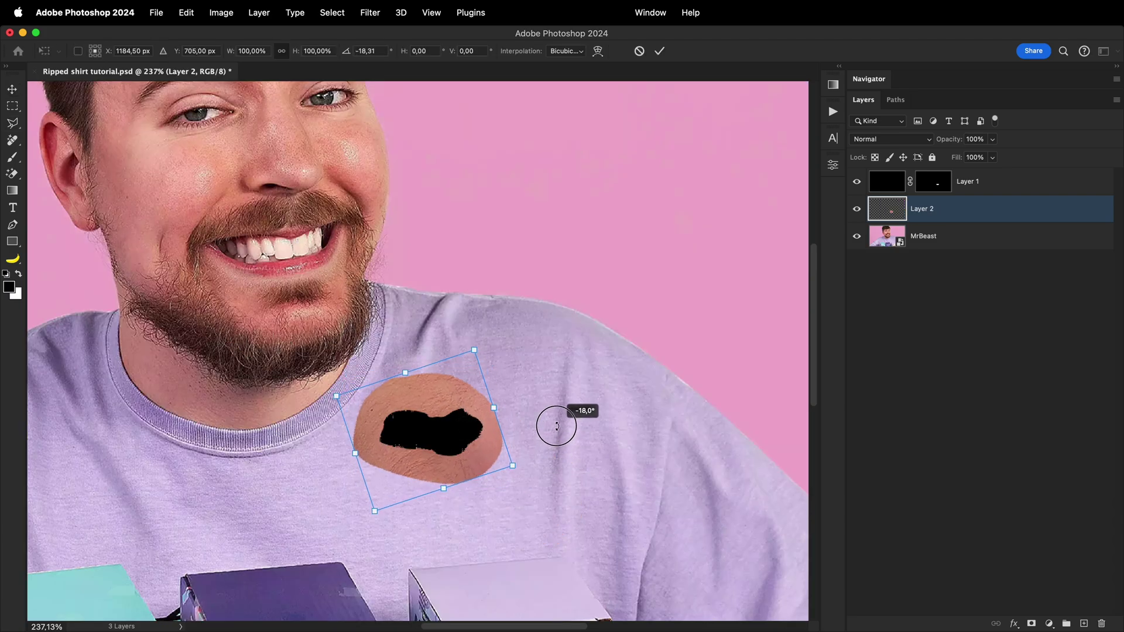
left_click_drag(429, 439, 433, 443)
key("Return")
- Copy Layer 1's hole mask onto the skin layer and hide Layer 1
left_click(409, 433, "ctrl")
scroll(410, 433, "up", 3)
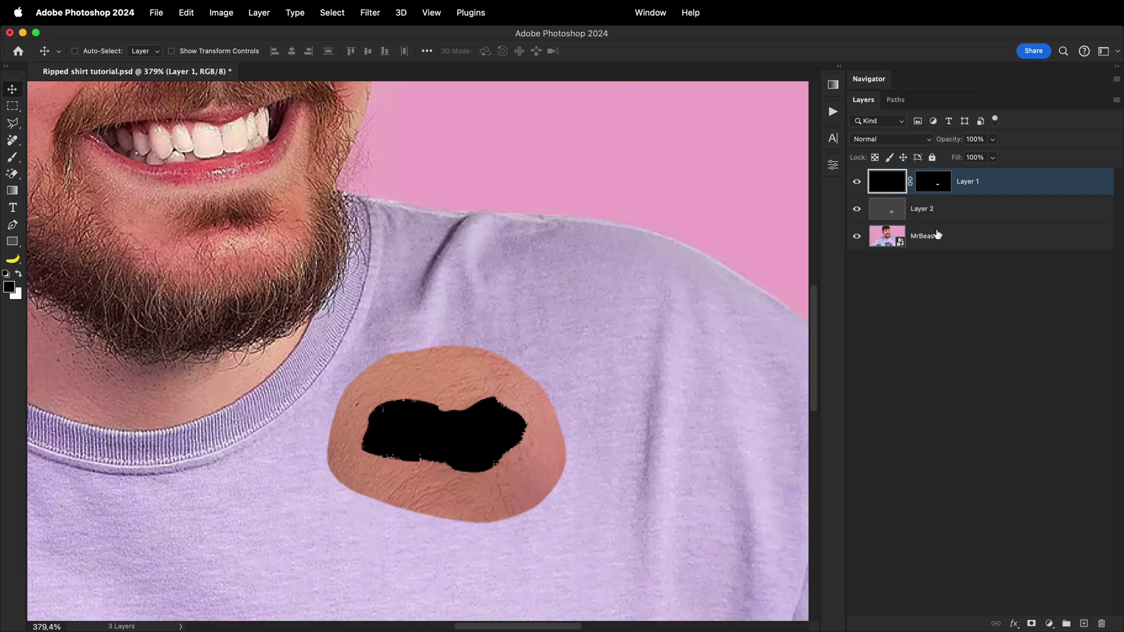
left_click_drag(930, 190, 925, 210, "alt")
left_click(856, 181)
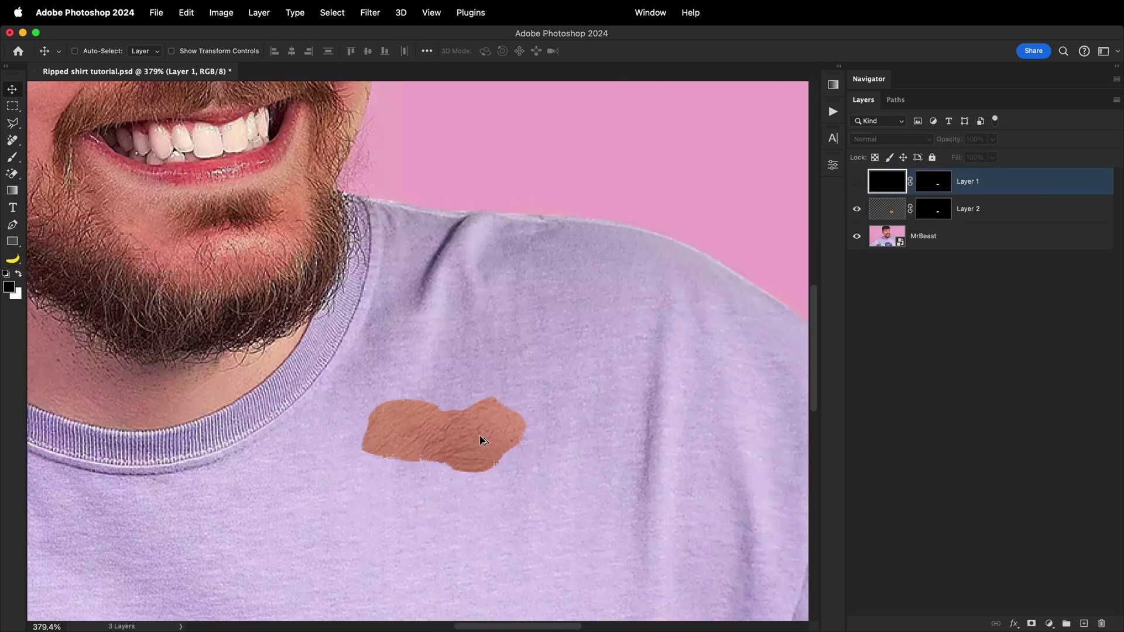
- Add an Inner Shadow layer style to the skin patch on Layer 2
scroll(479, 441, "up", 3)
double_click(1036, 220)
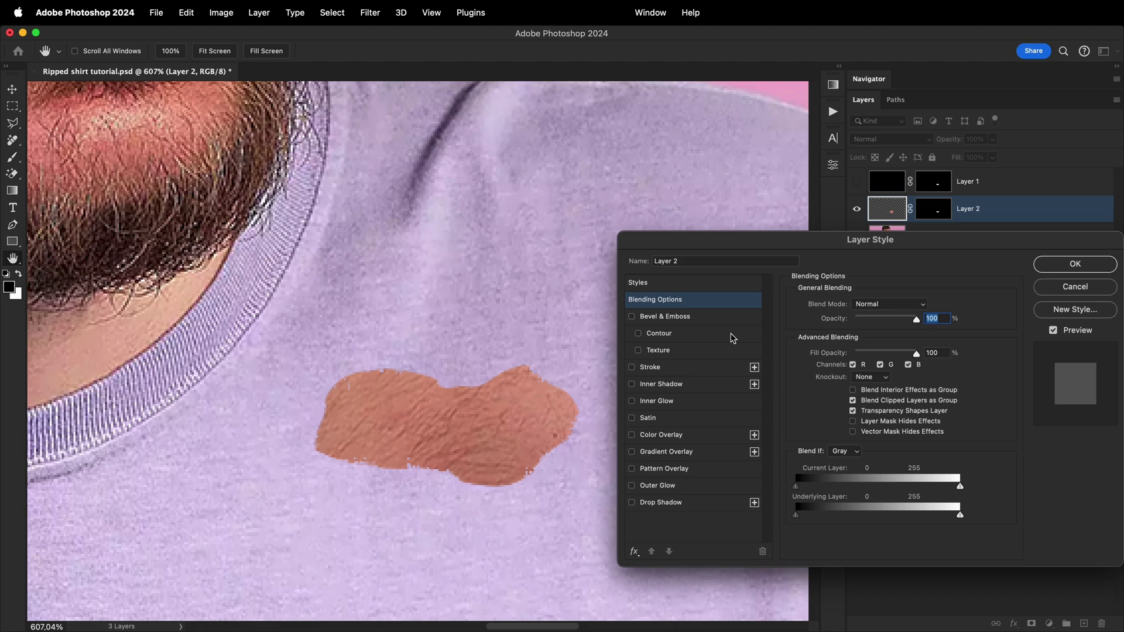
left_click(648, 388)
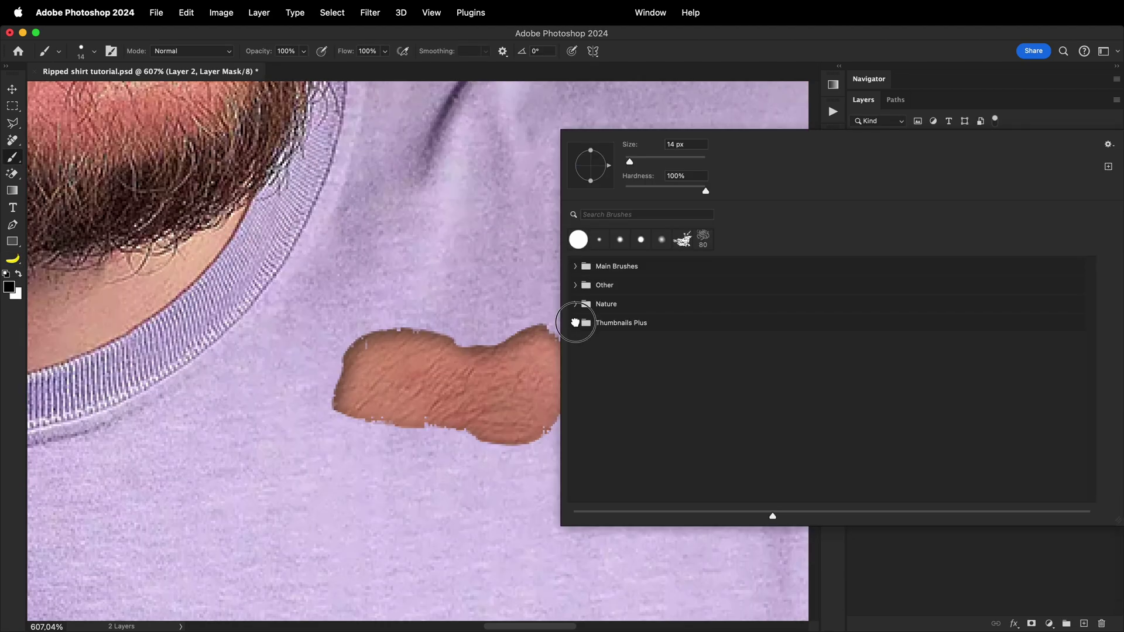
- Roughen the patch's mask edges with the Bushes brush, shrinking it to 5 for a thin fabric strand
left_click(575, 323)
left_click(927, 391)
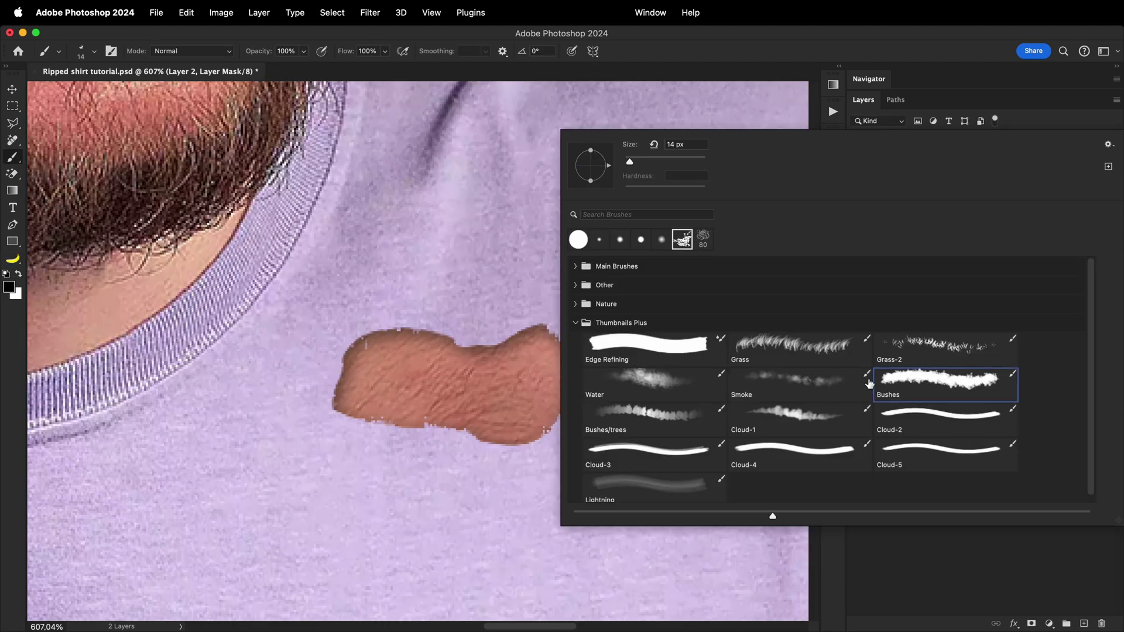
left_click(430, 334)
mouse_move(426, 338)
left_mouse_down()
mouse_move(339, 351)
mouse_move(332, 388)
mouse_move(349, 419)
mouse_move(519, 442)
mouse_move(587, 372)
mouse_move(549, 337)
mouse_move(436, 333)
left_mouse_up()
key("x")
key("x")
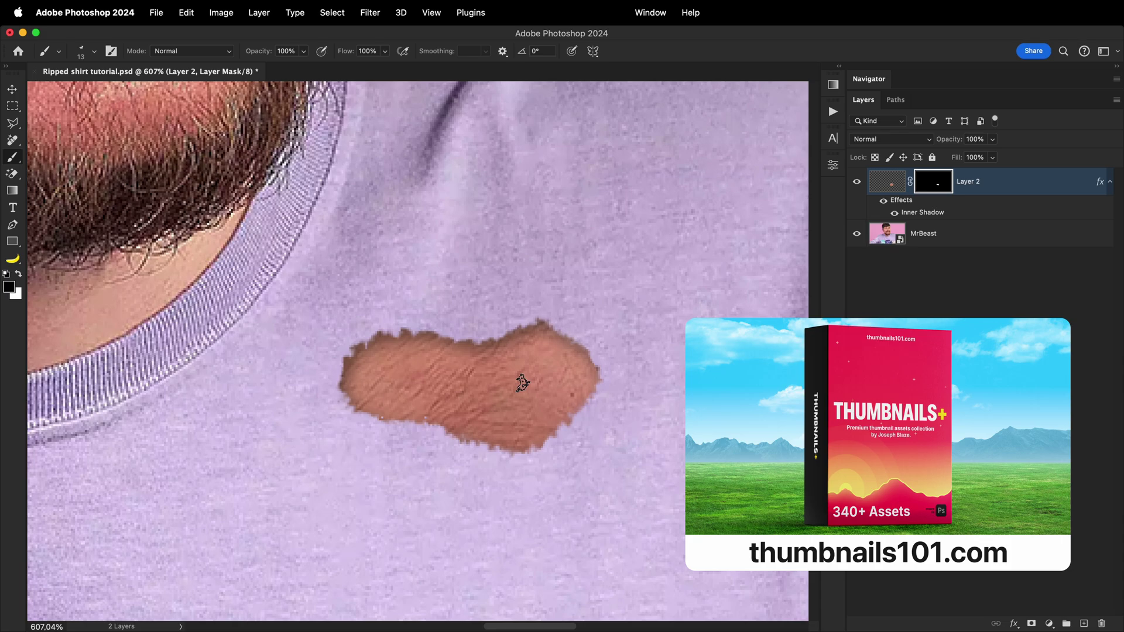
key("bracketleft")
key("bracketleft")
key("bracketleft")
key("bracketleft")
key("bracketleft")
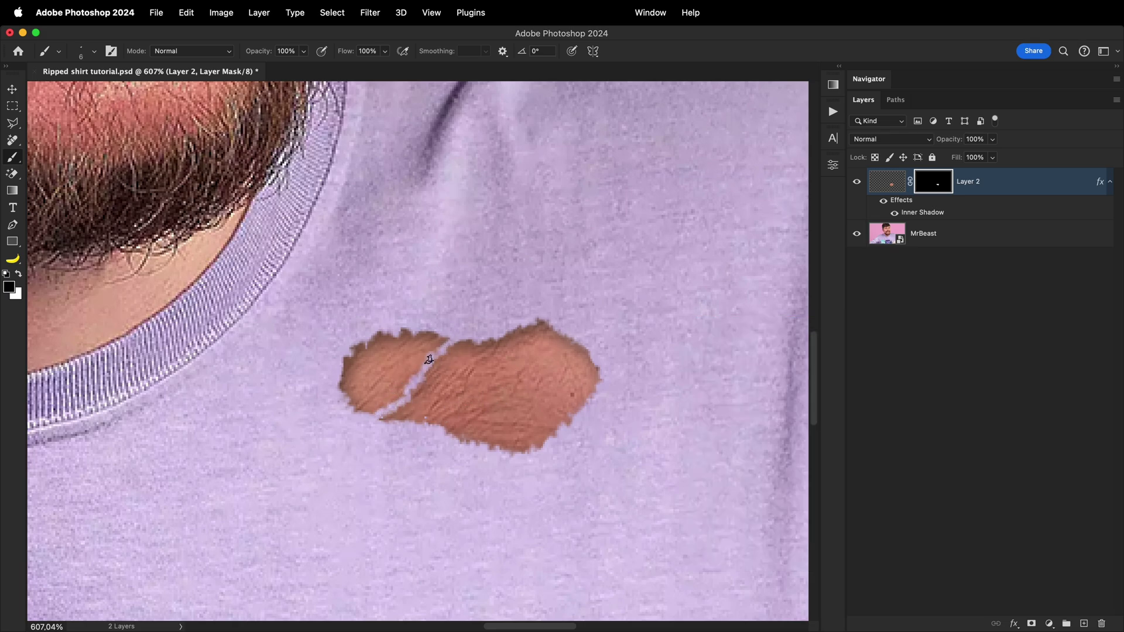
key("bracketleft")
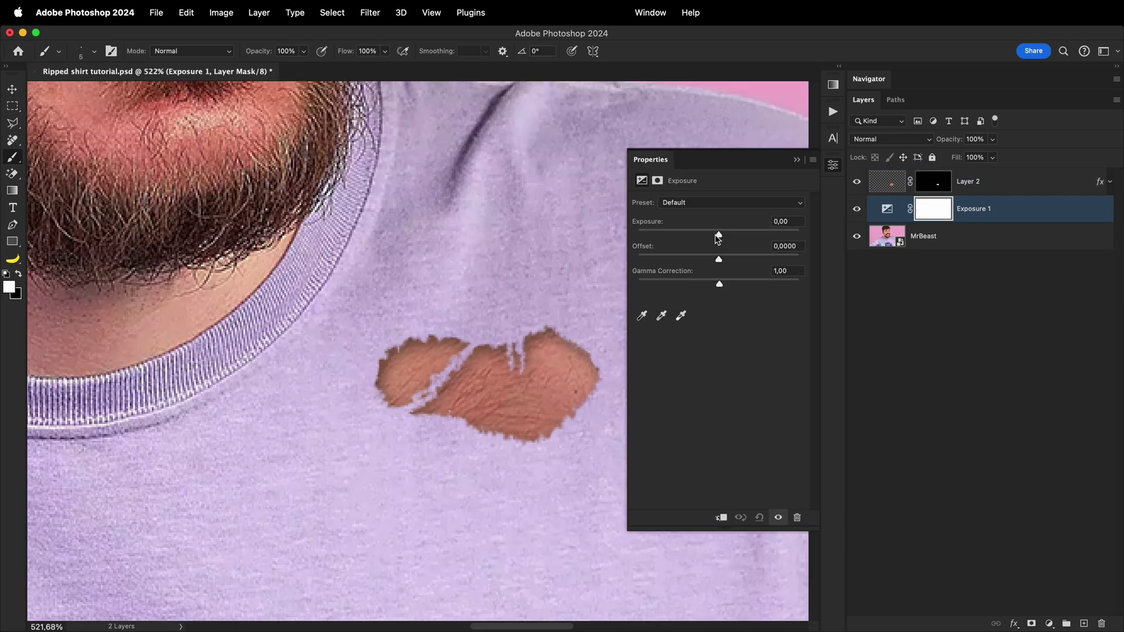
- Add an Exposure adjustment around -2 and paint its shadow along the hole's lower edge with a 46 brush
left_click_drag(719, 239, 697, 245)
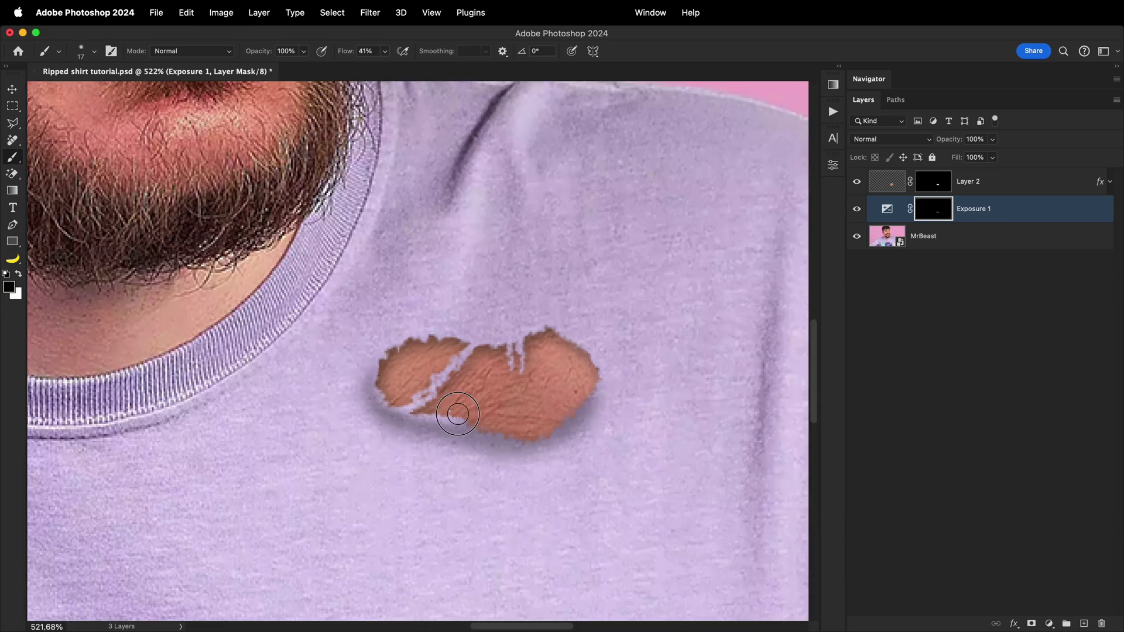
mouse_move(454, 409)
left_mouse_down()
mouse_move(529, 432)
mouse_move(585, 383)
left_mouse_up()
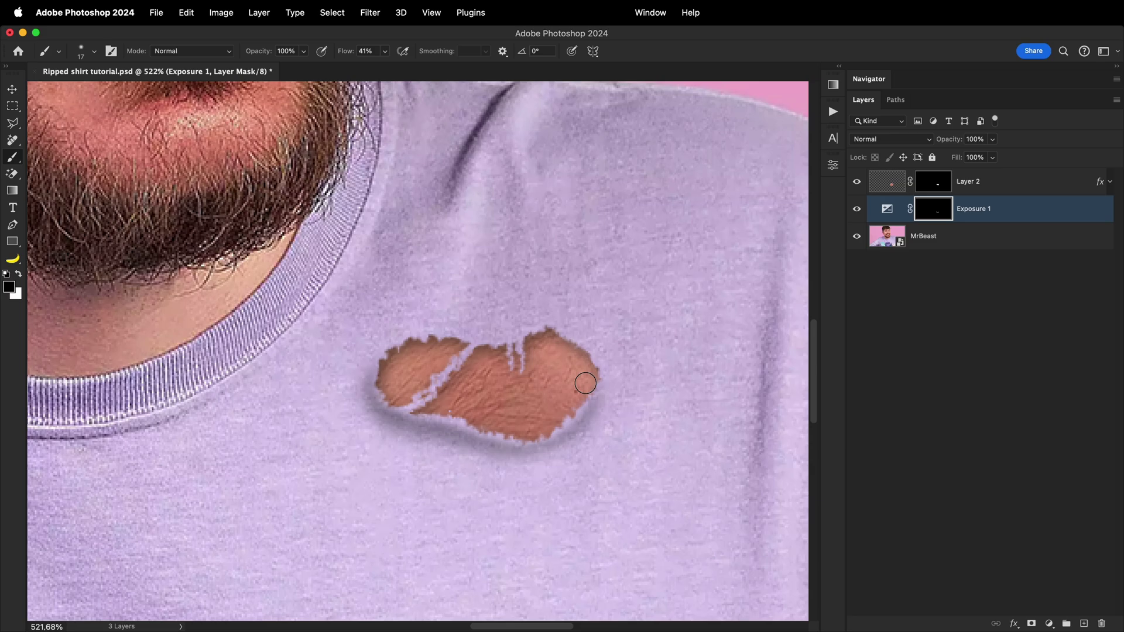
key("bracketright")
key("bracketright")
key("bracketright")
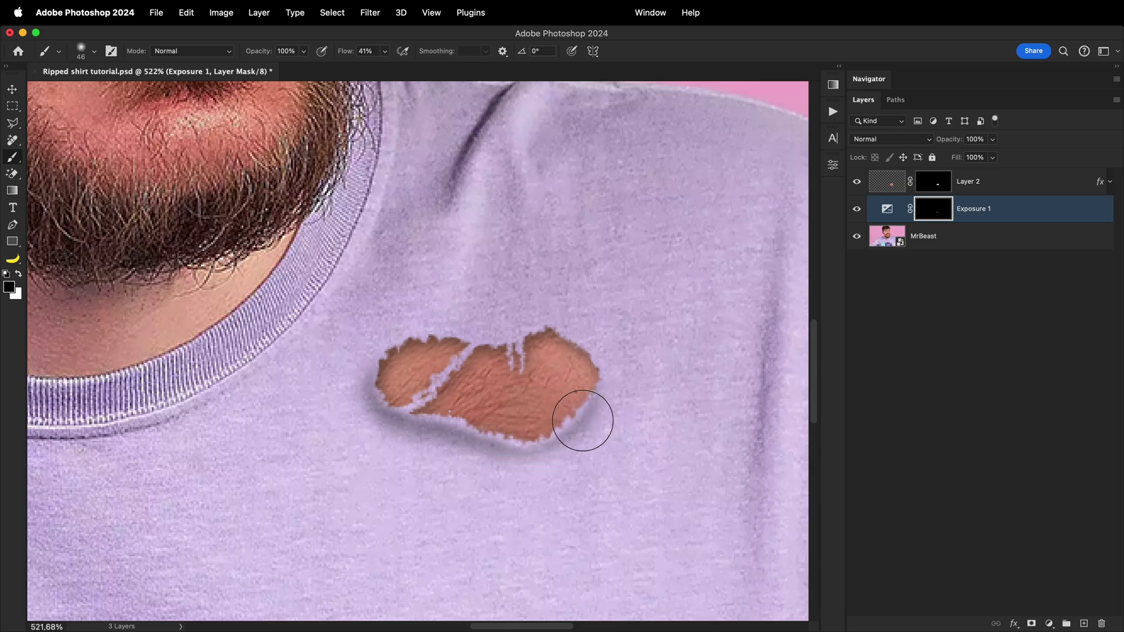
scroll(579, 410, "down", 6)
scroll(577, 414, "up", 4)
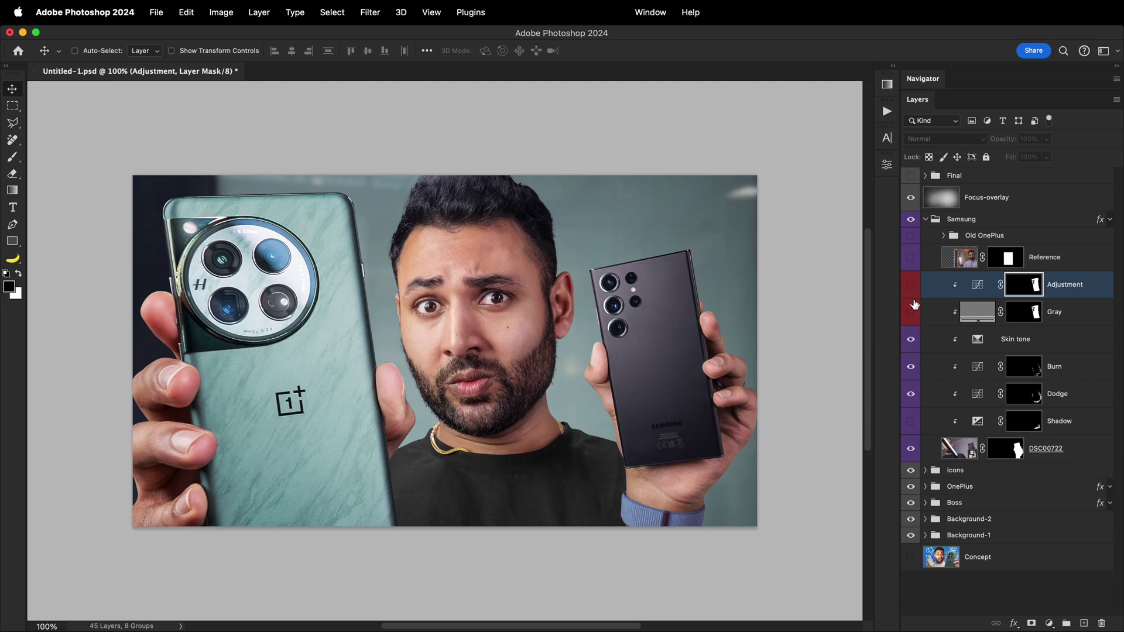
- Show the Gray layer, hide the Adjustment layer and select Gray, leaving the phone flat grey
left_click_drag(916, 310, 910, 289)
left_click(910, 285)
left_click(977, 311)
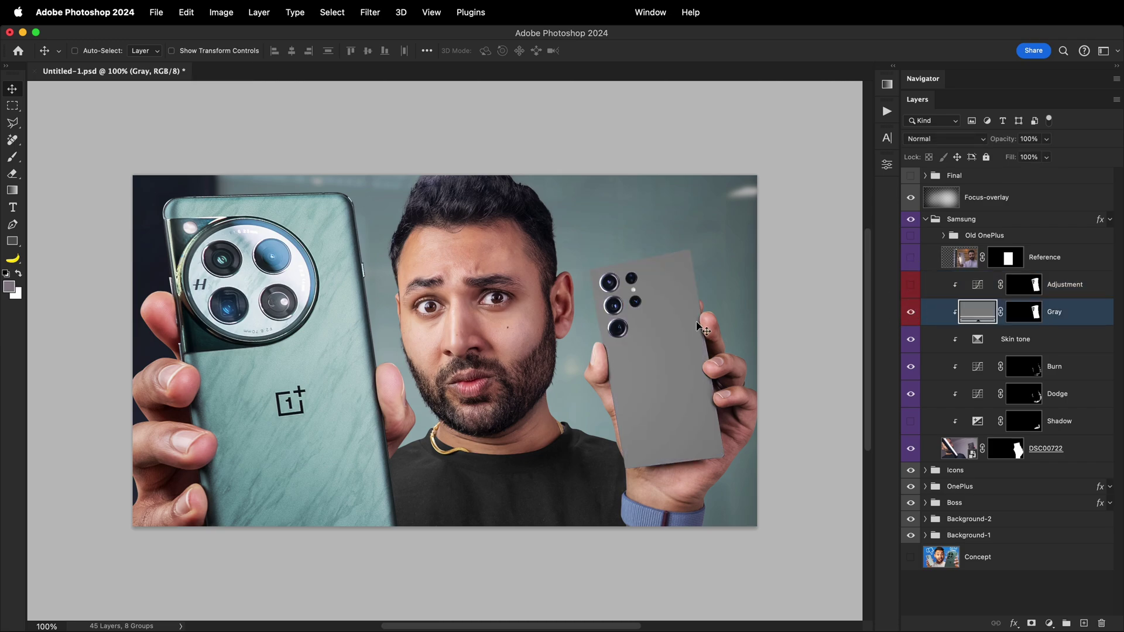
scroll(696, 333, "up", 3)
left_click_drag(698, 340, 650, 321)
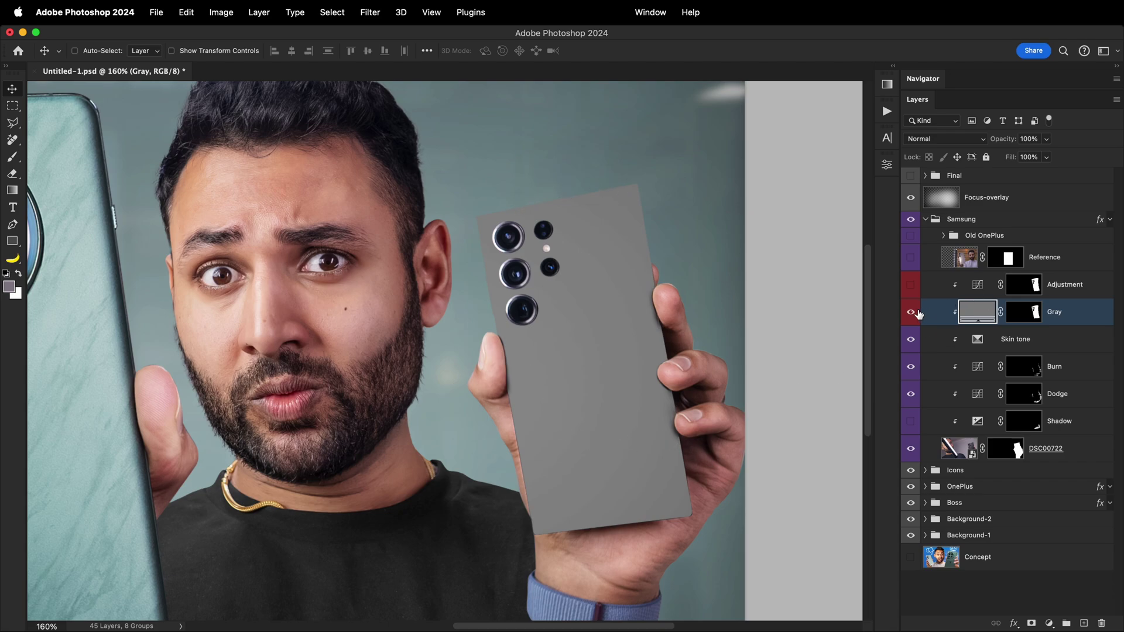
- Set the Gray fill layer's blend mode to Linear Dodge (Add)
double_click(966, 311)
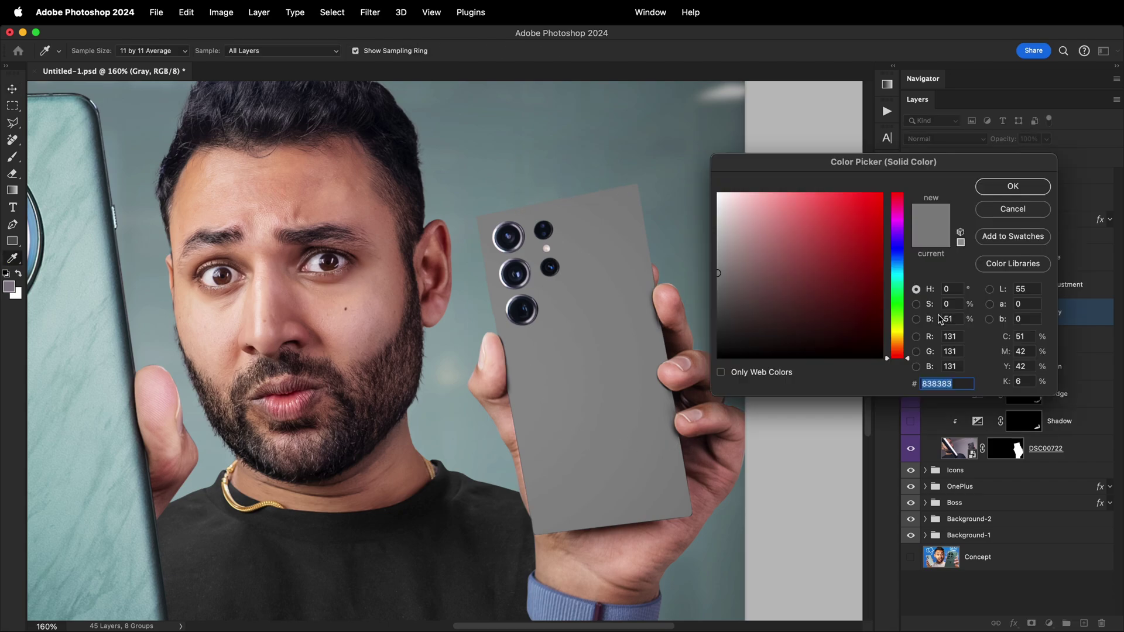
left_click(1000, 186)
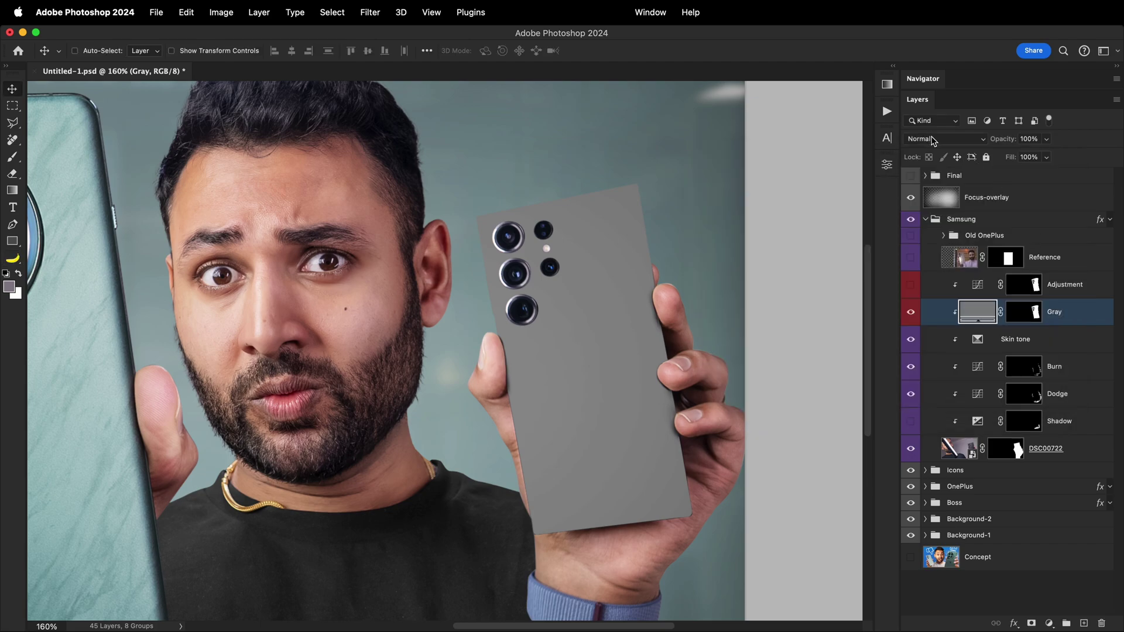
left_click(933, 140)
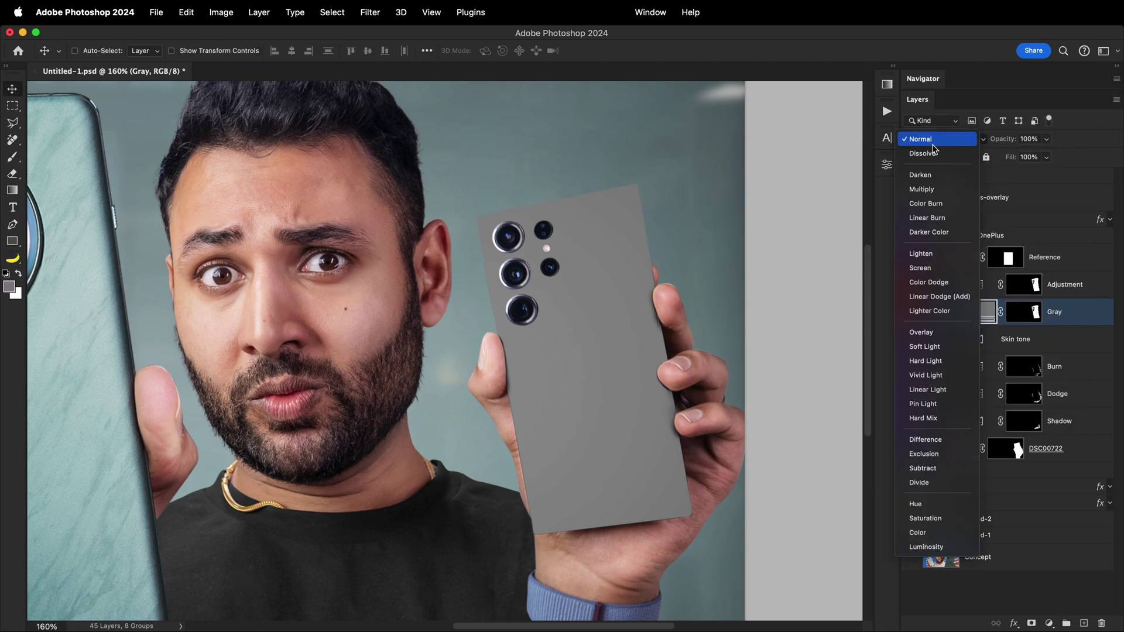
left_click(923, 297)
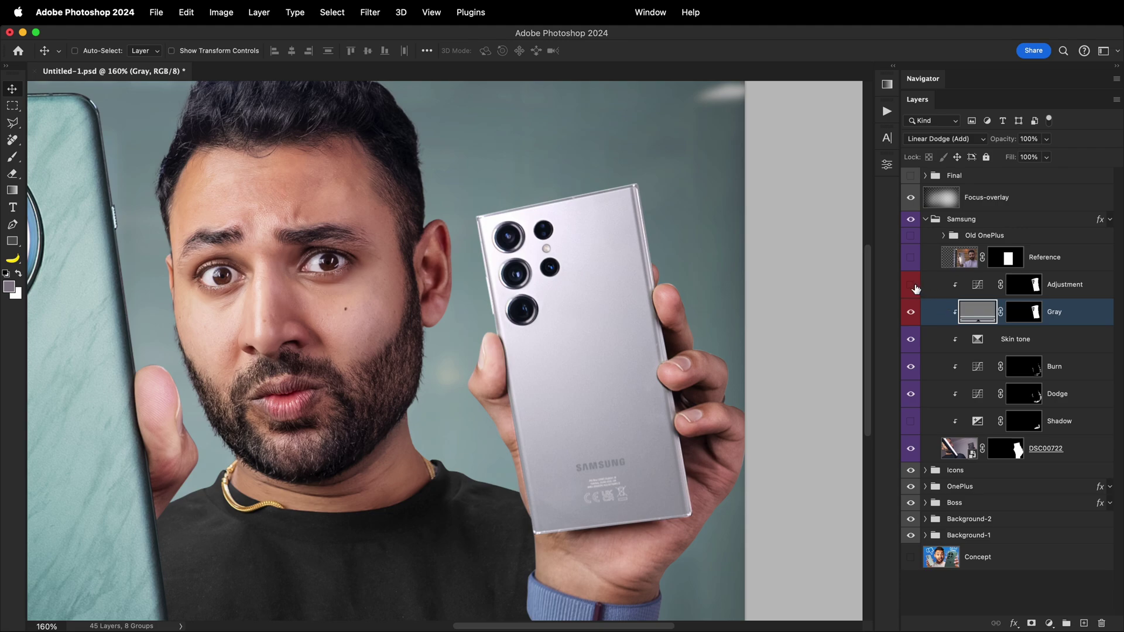
- Re-enable the Adjustment layer and bend its Curves graph to darken the phone's midtones
left_click(911, 285)
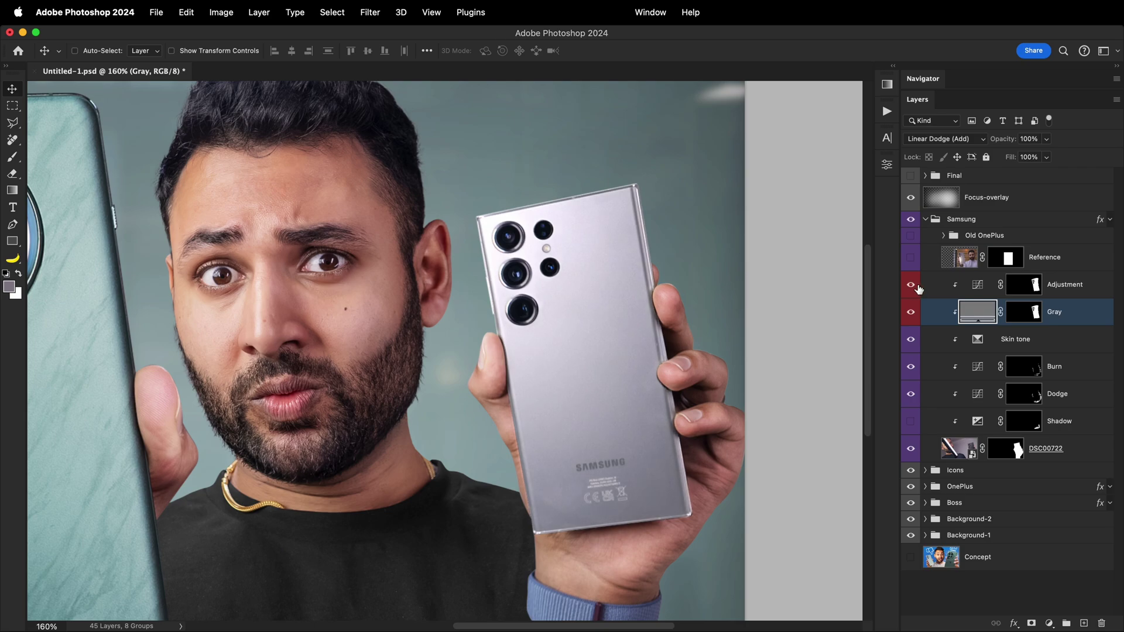
double_click(975, 287)
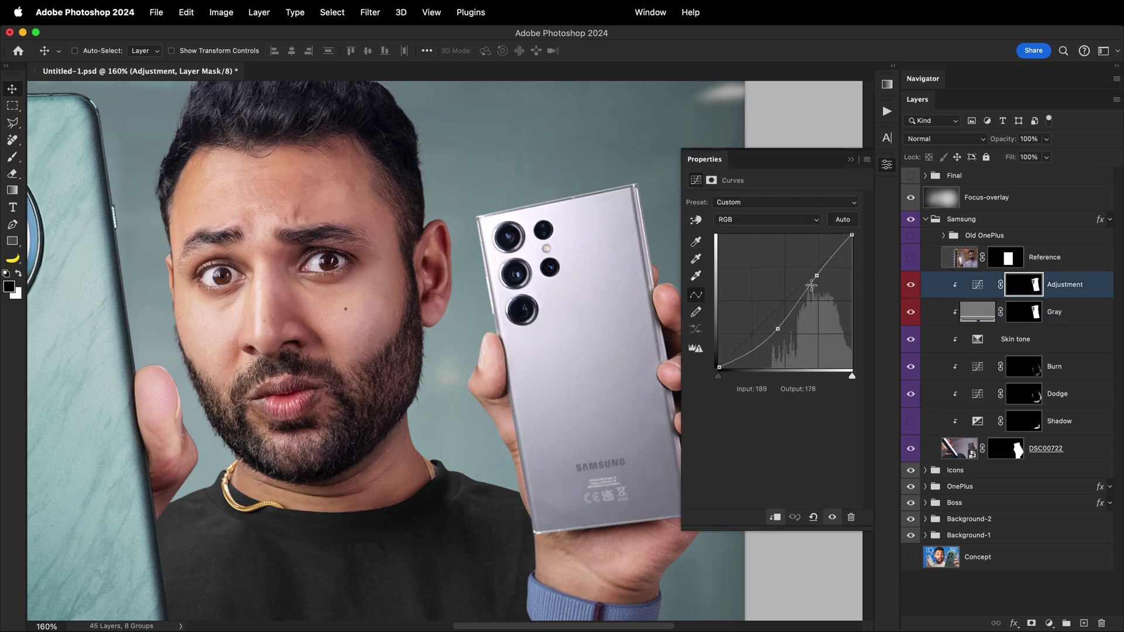
mouse_move(780, 329)
left_mouse_down()
mouse_move(779, 318)
mouse_move(783, 350)
mouse_move(780, 329)
left_mouse_up()
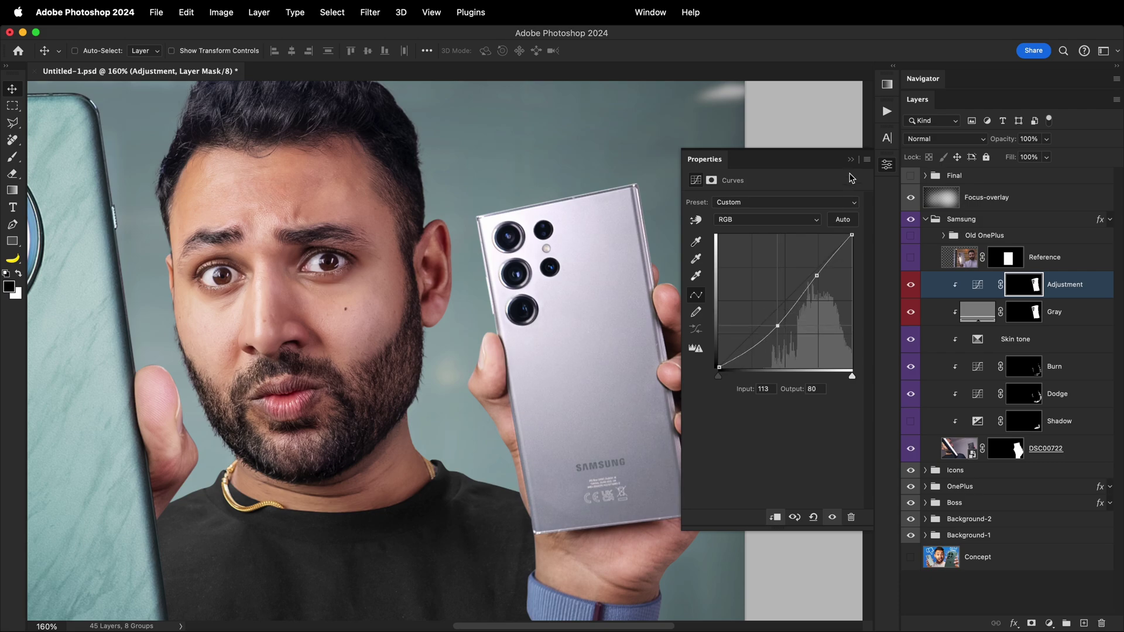
left_click(850, 159)
- Add a maskless Hue/Saturation 2 layer below Gray with Saturation -100
left_click(1060, 311)
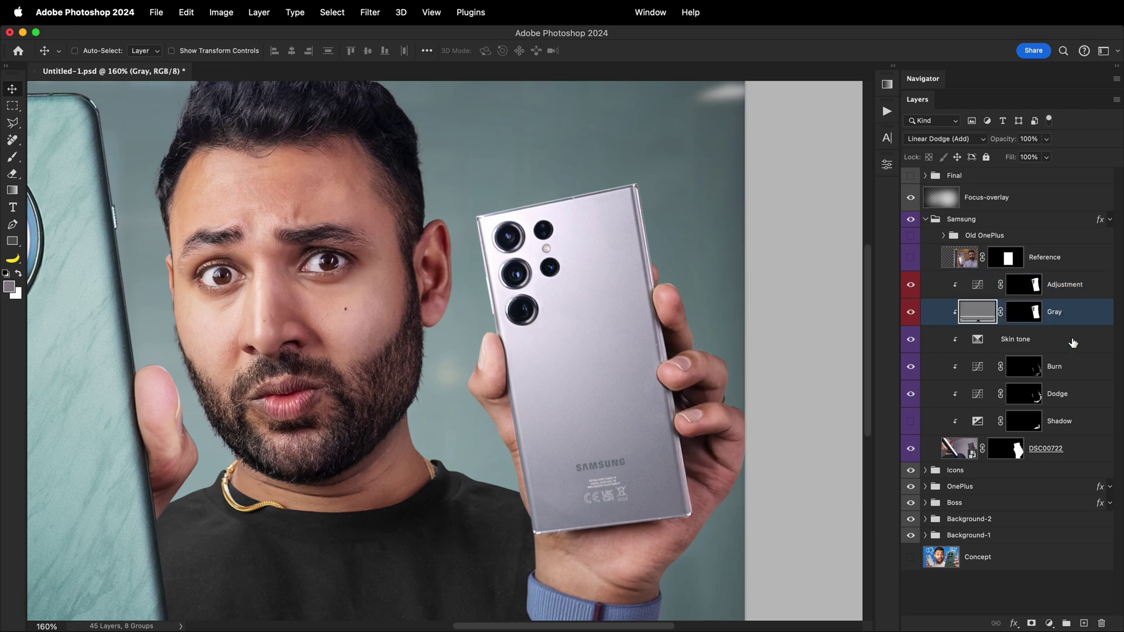
left_click(1048, 624)
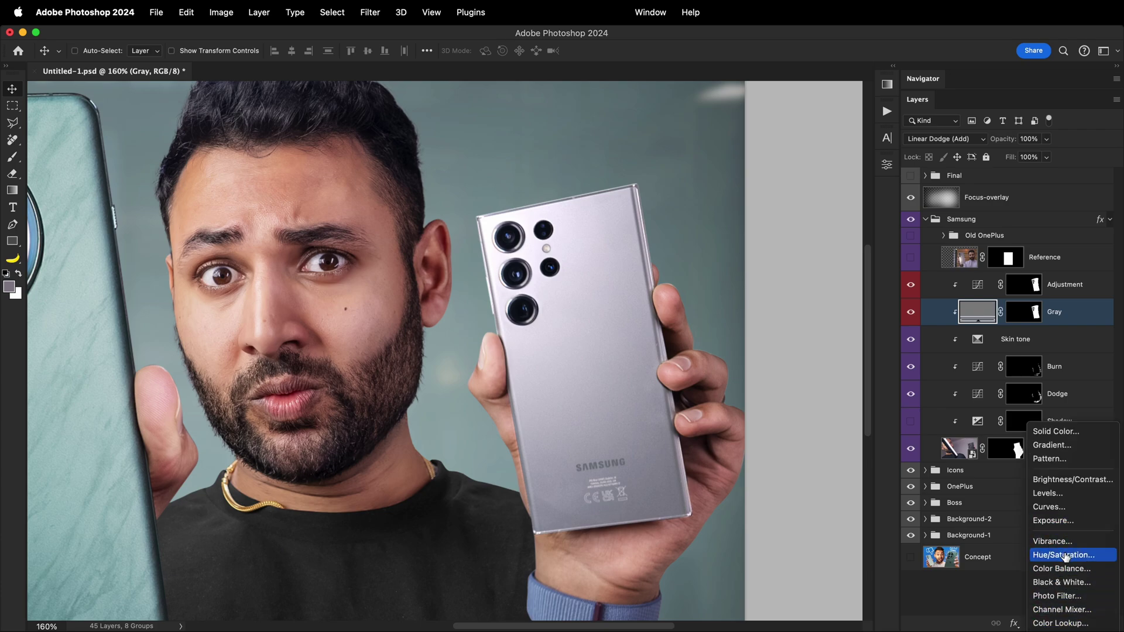
left_click(1062, 556)
left_click_drag(1048, 321, 1025, 342)
left_click(1023, 340)
key("Delete")
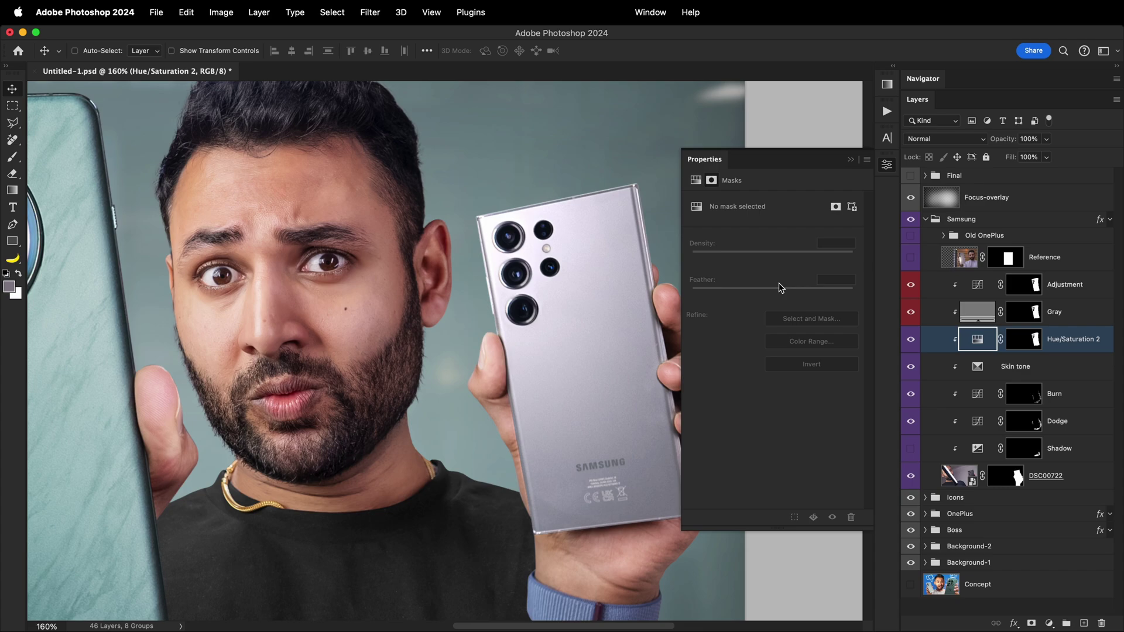
left_click(959, 337)
left_click_drag(774, 277, 691, 276)
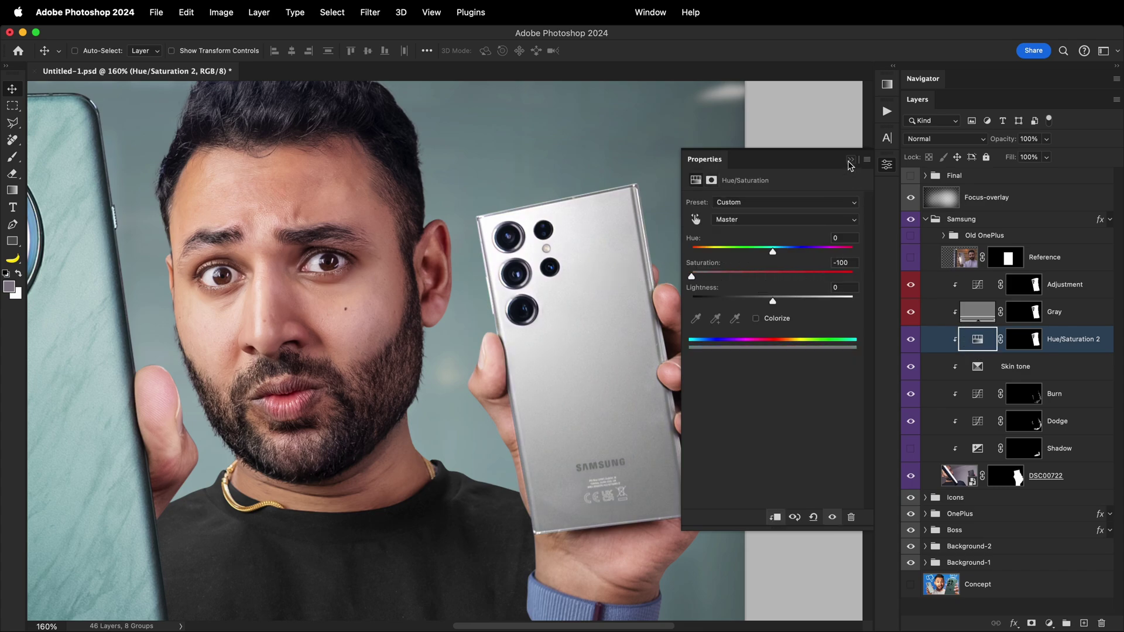
left_click(850, 161)
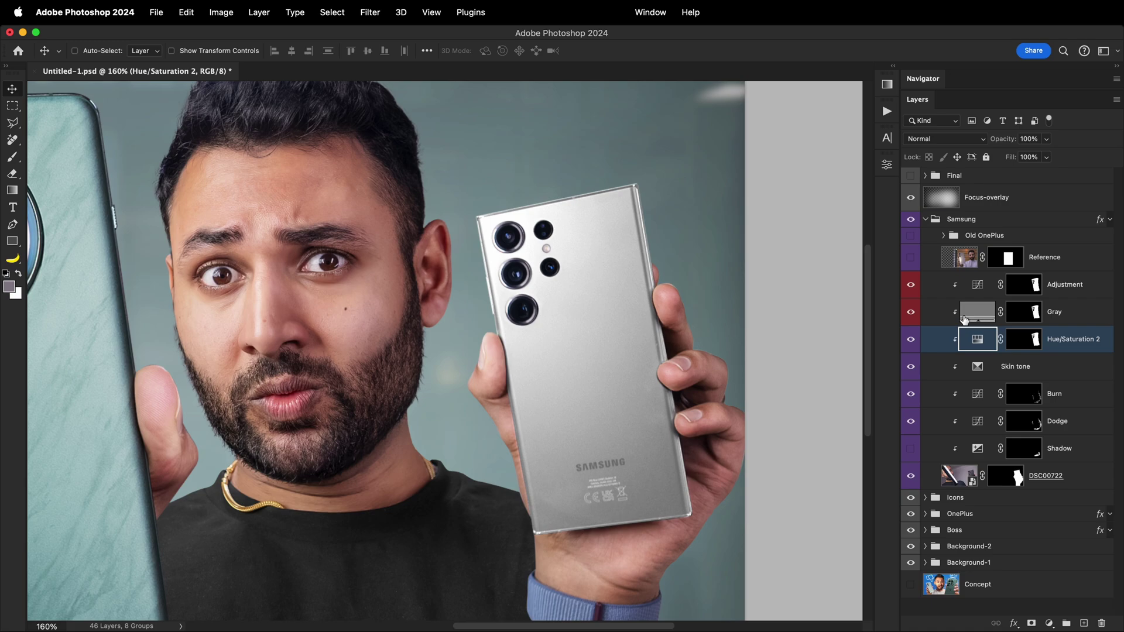
- Raise the Gray fill colour's saturation to 70, sweep hues from red to blue, then enter 45
double_click(974, 318)
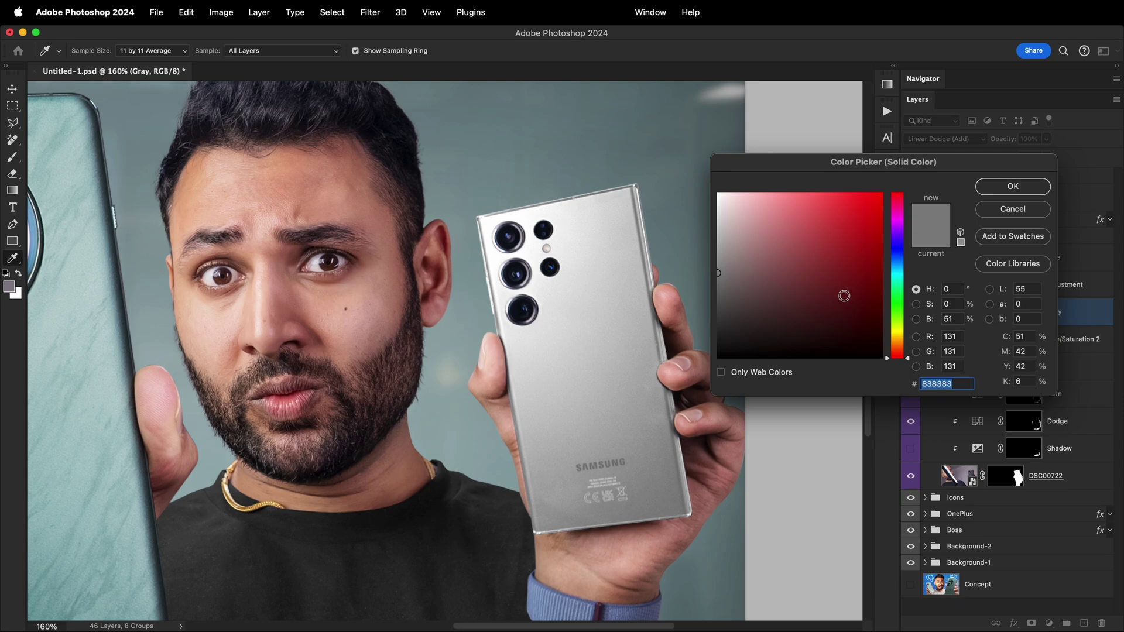
left_click(958, 304)
type("70")
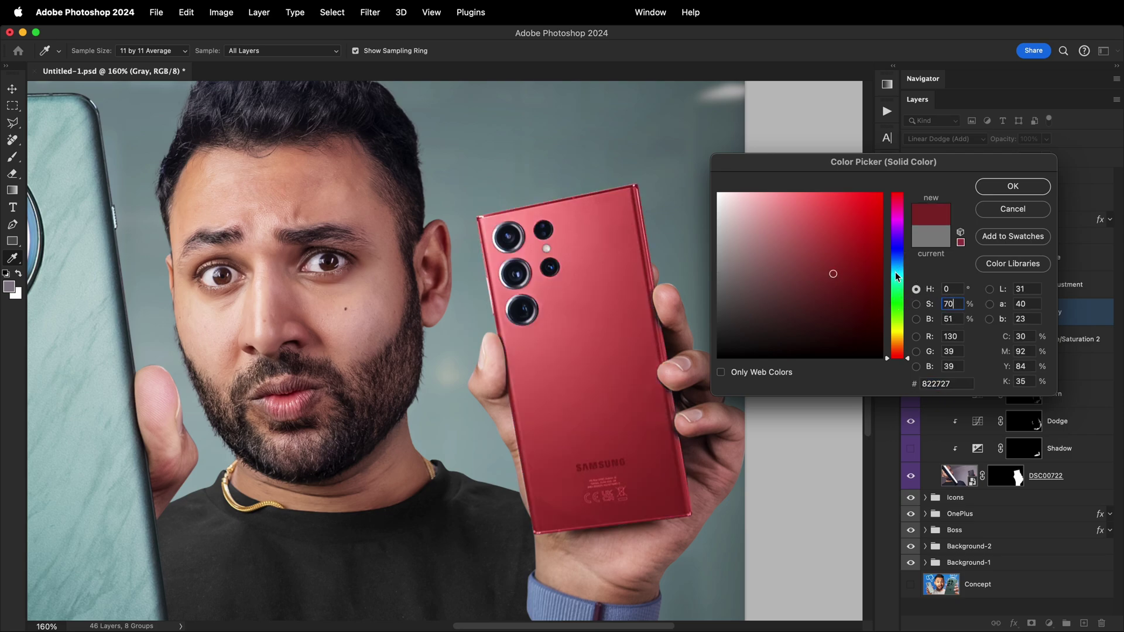
mouse_move(896, 276)
left_mouse_down()
mouse_move(898, 354)
mouse_move(896, 233)
mouse_move(908, 208)
mouse_move(908, 308)
mouse_move(914, 264)
left_mouse_up()
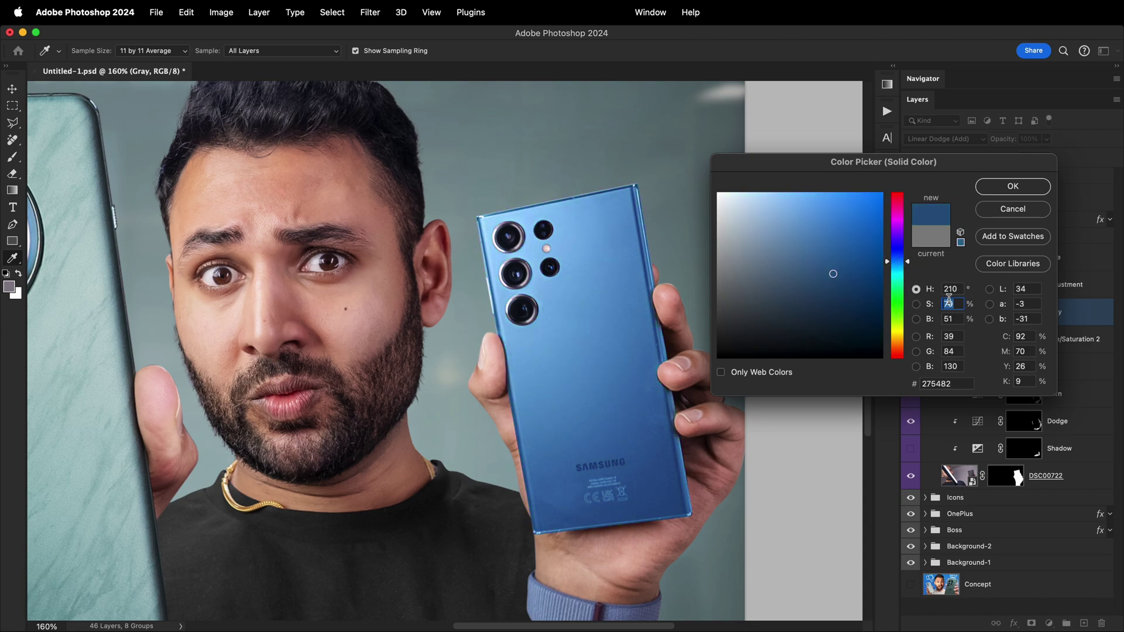
type("45")
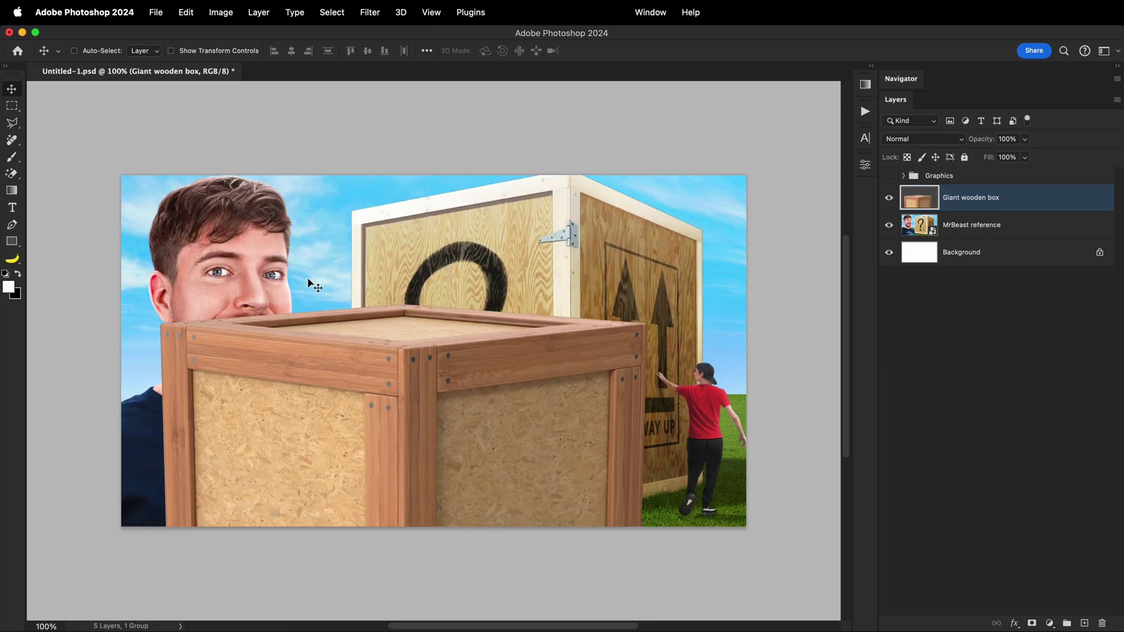
- Lasso the top of the Giant wooden box crate and delete it
key("l")
scroll(313, 281, "up", 5)
left_click(183, 325)
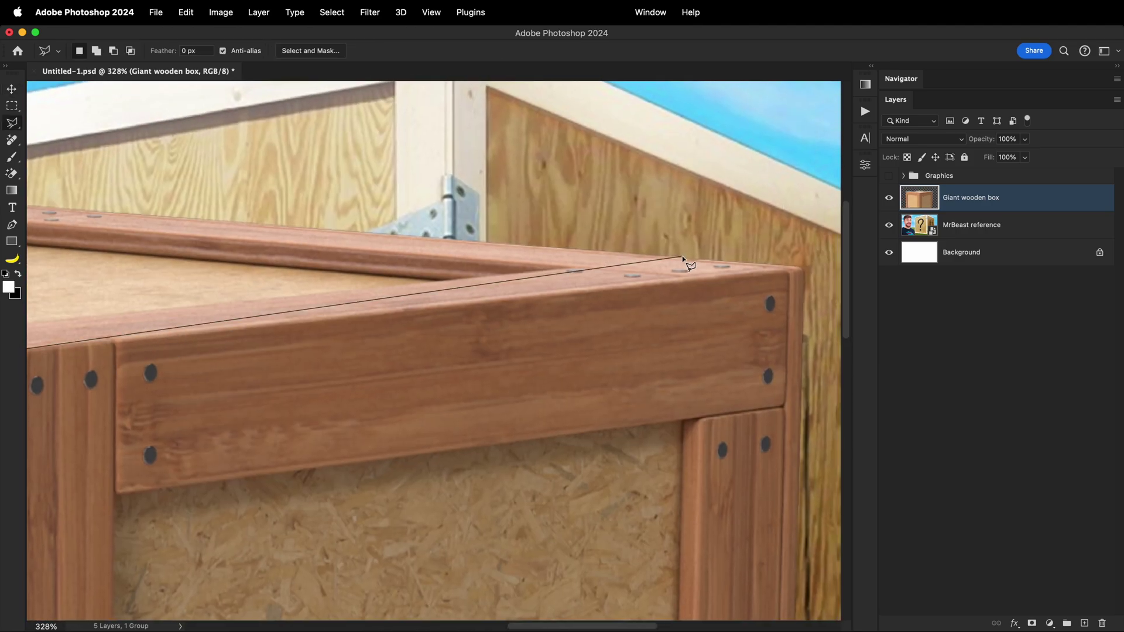
left_click(810, 269)
scroll(810, 269, "down", 5)
left_click(646, 228)
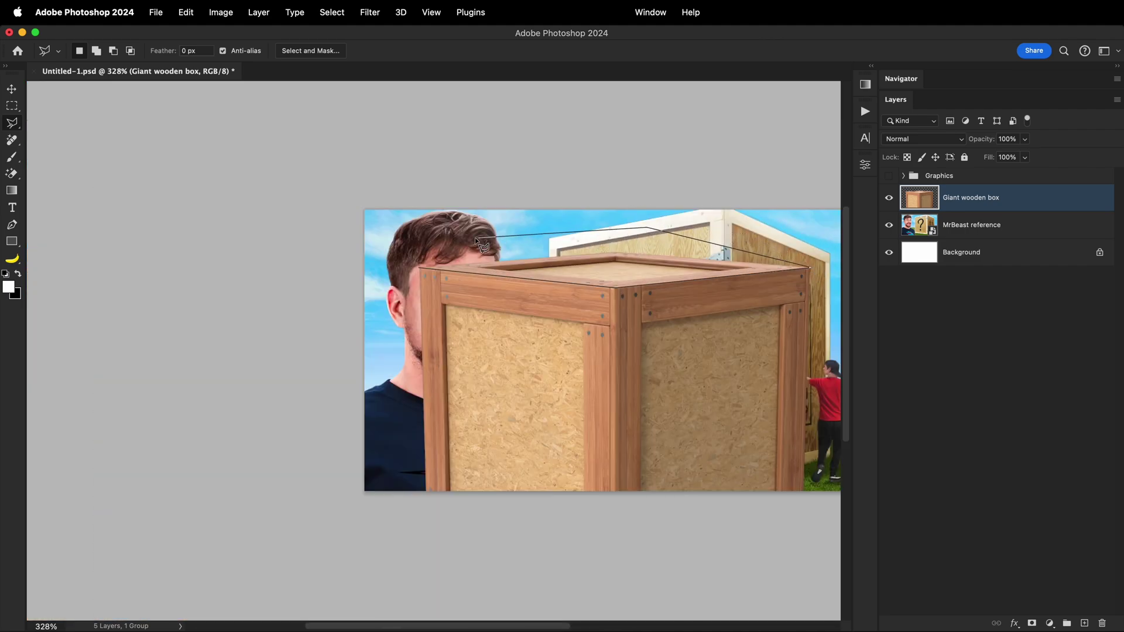
left_click(420, 245)
key("Delete")
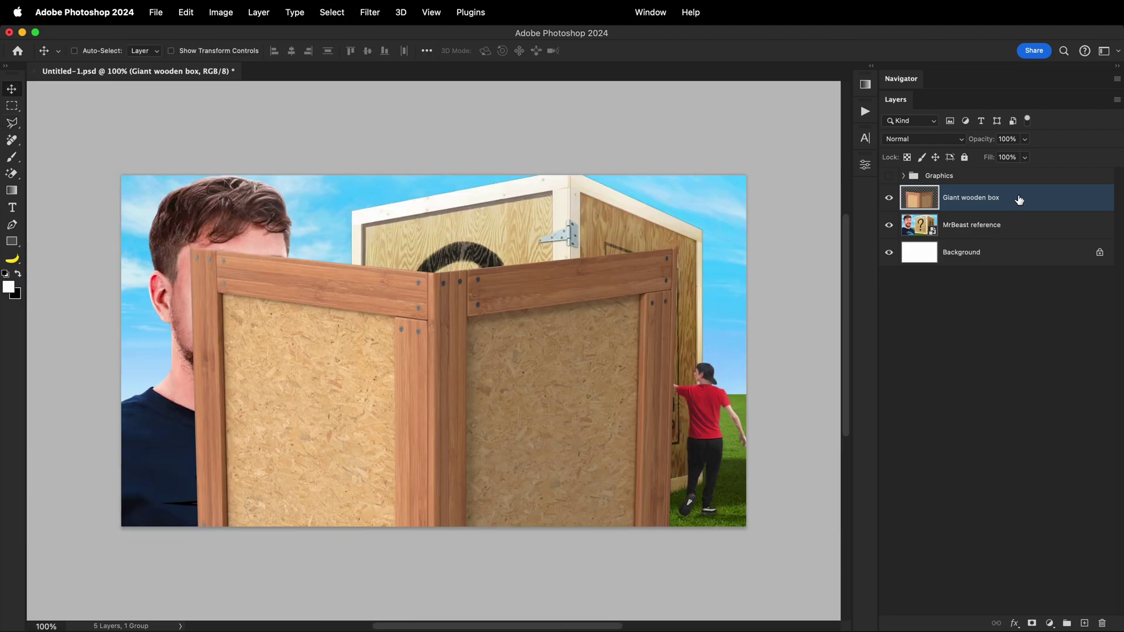
- Convert the crate to a smart object, then scale it down and move it right of the portrait
right_click(1018, 200)
left_click(966, 260)
key("super+t")
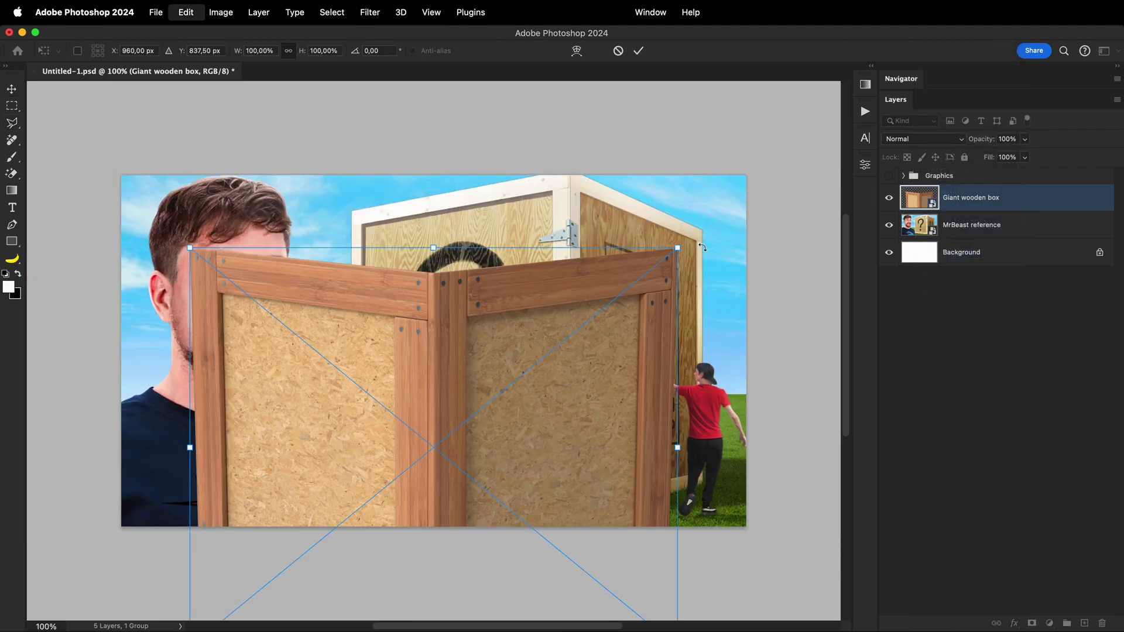
left_click_drag(702, 246, 594, 321)
left_click_drag(542, 381, 673, 328)
left_click_drag(578, 259, 575, 208)
key("Return")
- Start Perspective Warp and lay a plane over the crate's right face, pinned to its corners
left_click(187, 13)
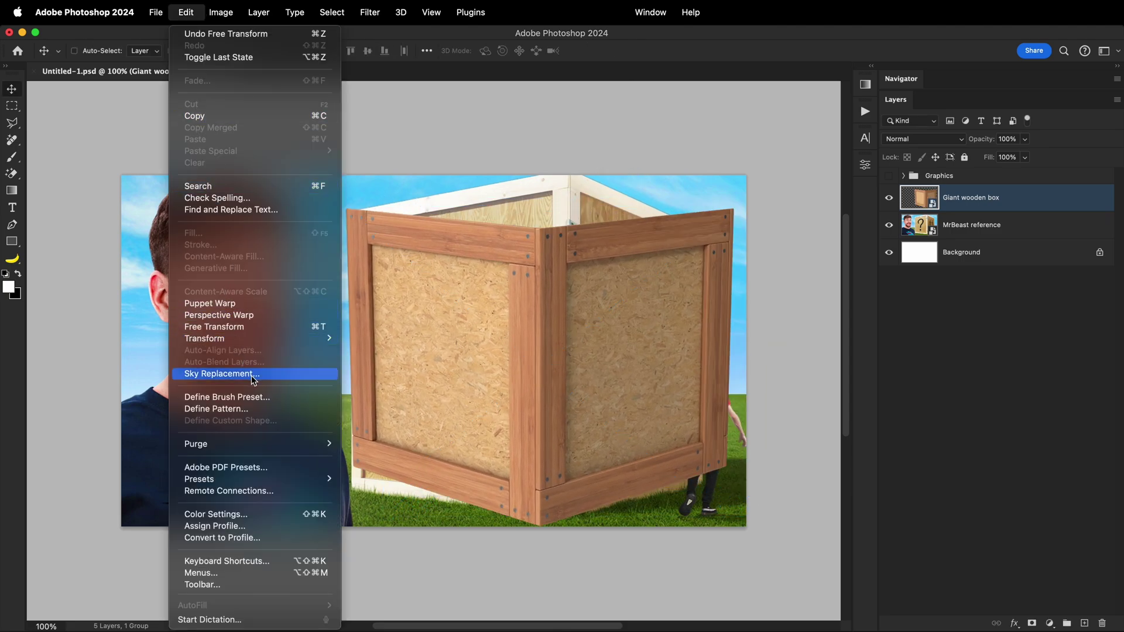
left_click(274, 317)
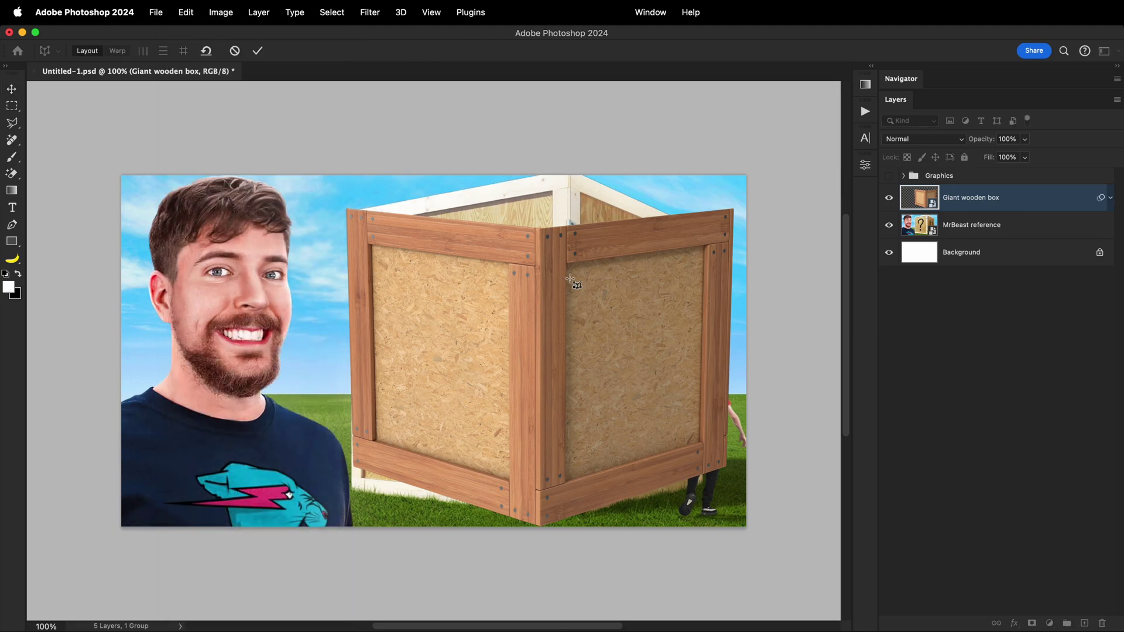
left_click_drag(539, 228, 728, 468)
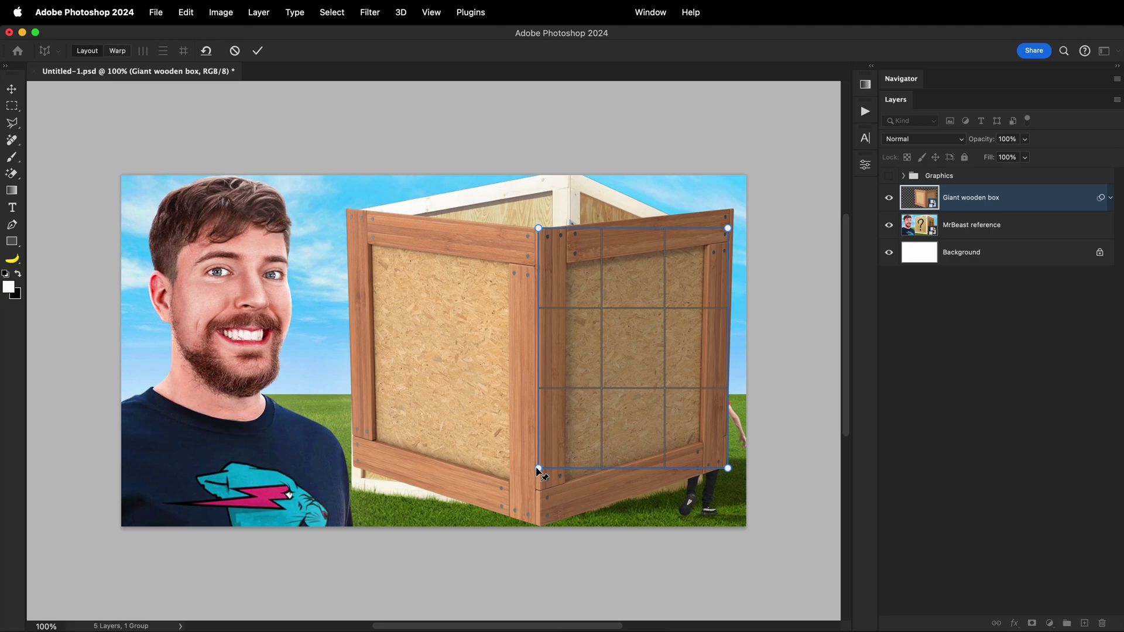
left_click_drag(538, 468, 541, 525)
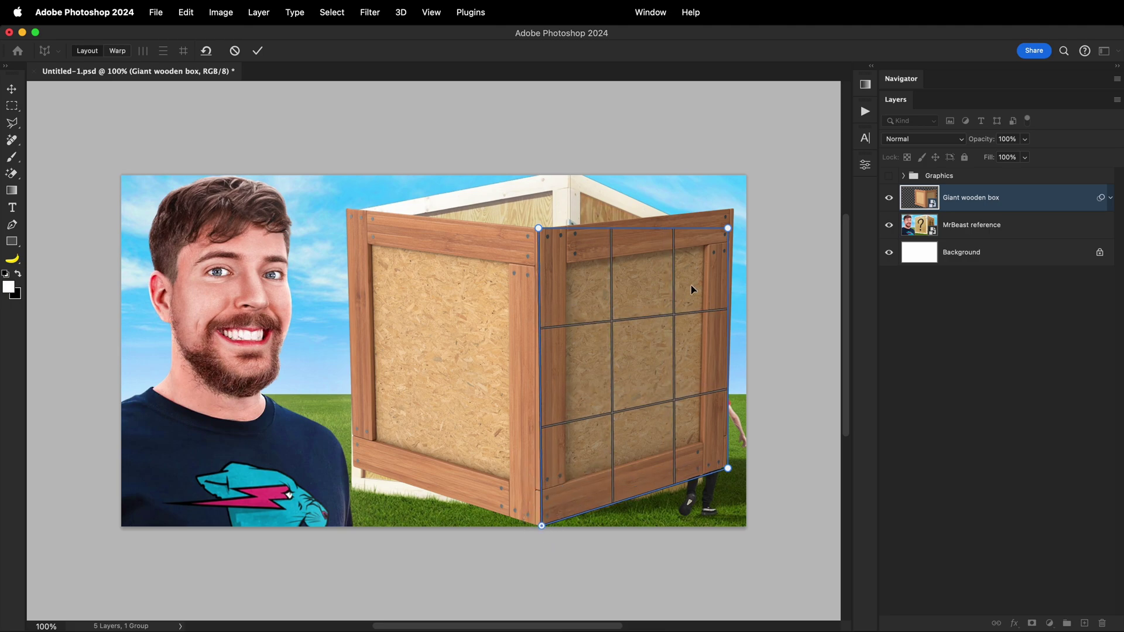
left_click_drag(729, 232, 734, 209)
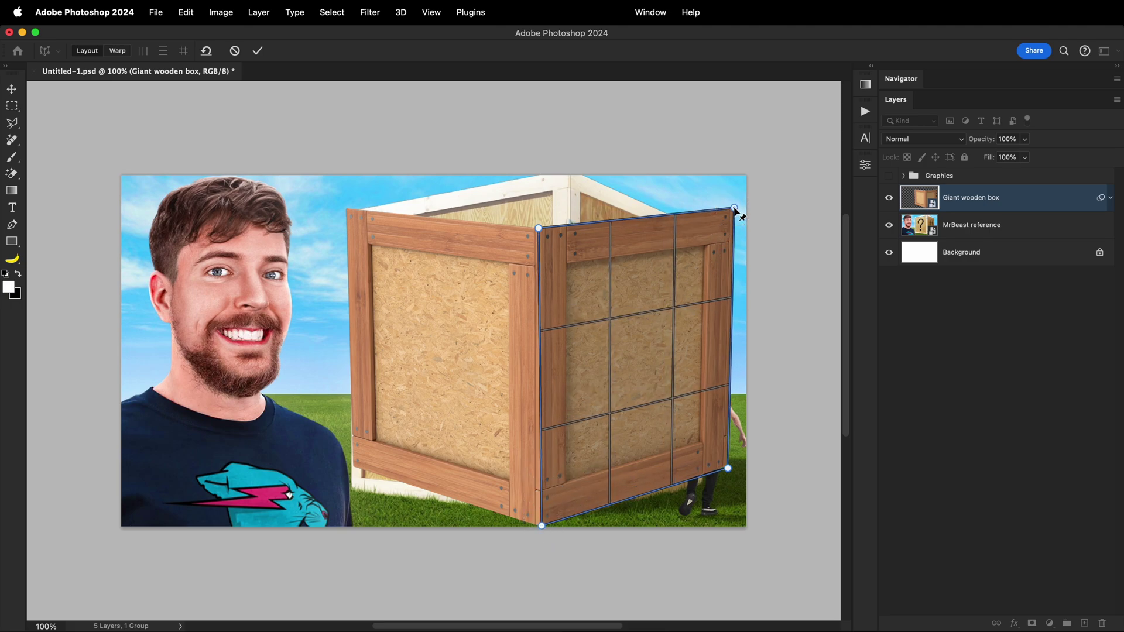
- Add a second plane over the left crate face and align its pins to the corners
left_click_drag(346, 212, 540, 525)
left_click_drag(343, 211, 347, 208)
left_click_drag(345, 518, 353, 465)
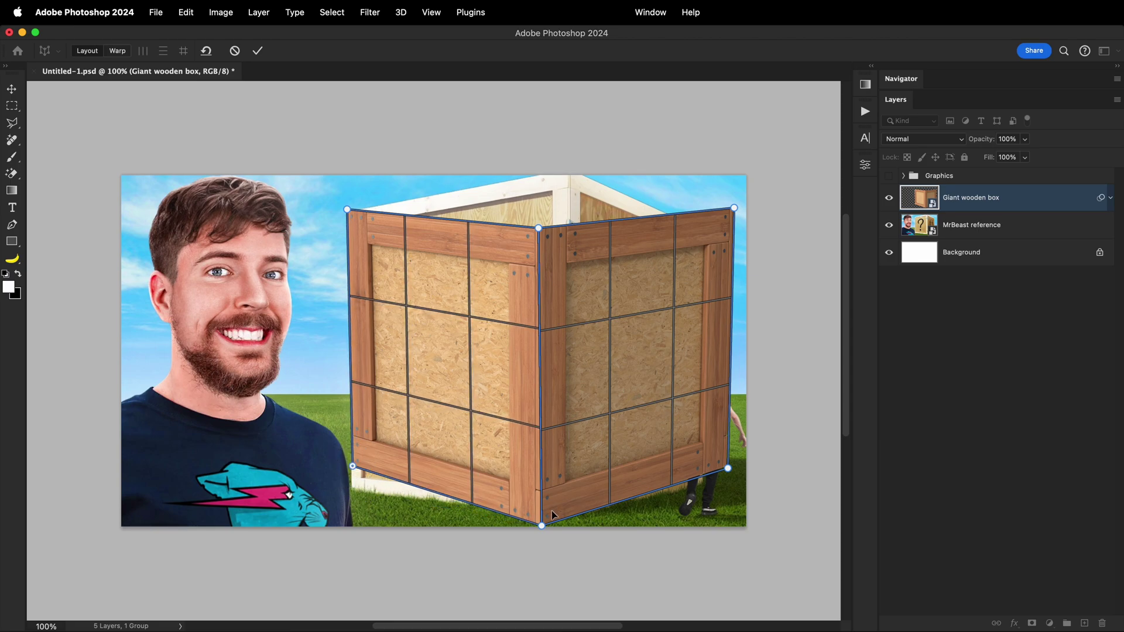
scroll(347, 209, "up", 5)
scroll(442, 180, "down", 10)
scroll(442, 179, "right", 15)
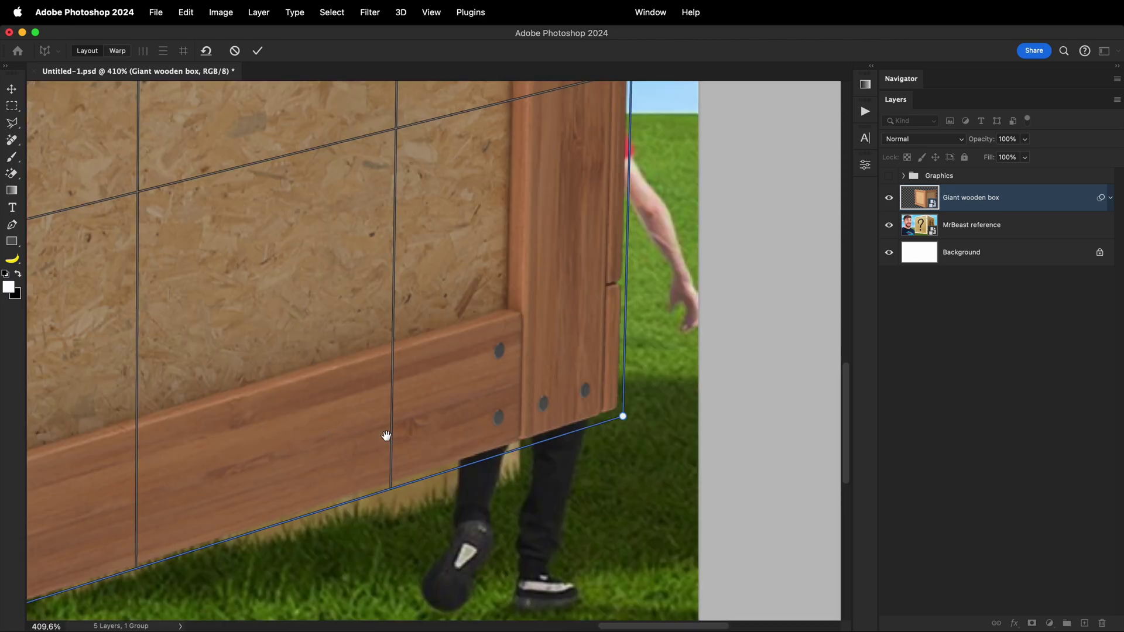
left_click_drag(622, 417, 619, 405)
scroll(619, 405, "down", 5)
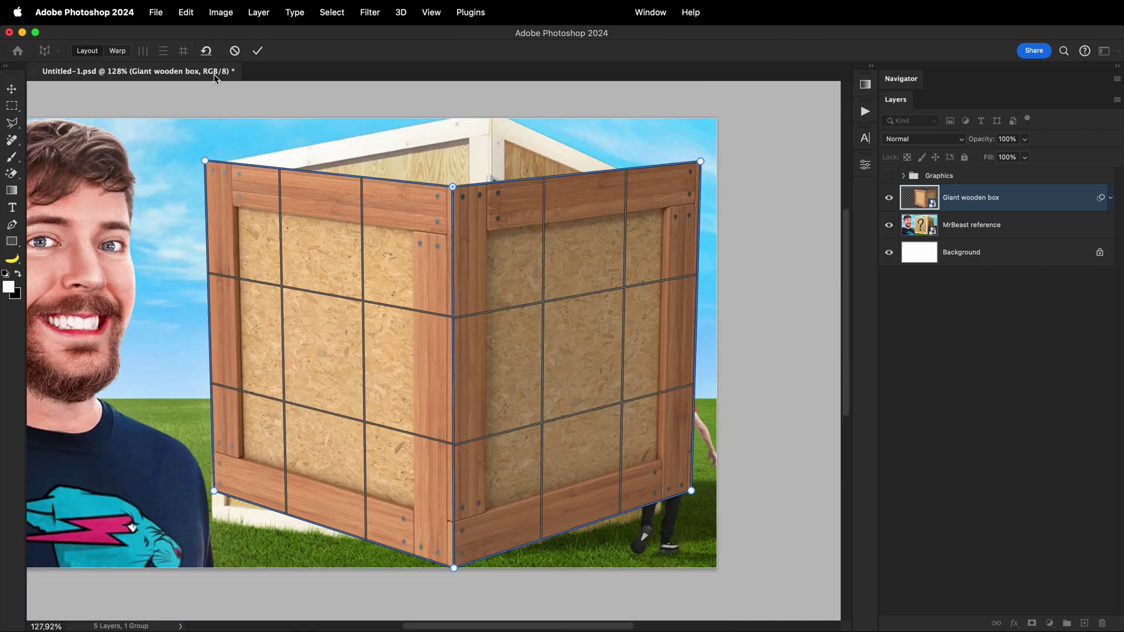
- In Warp mode, drag the crate's top, bottom and side corner pins into a two-sided box shape
left_click(122, 52)
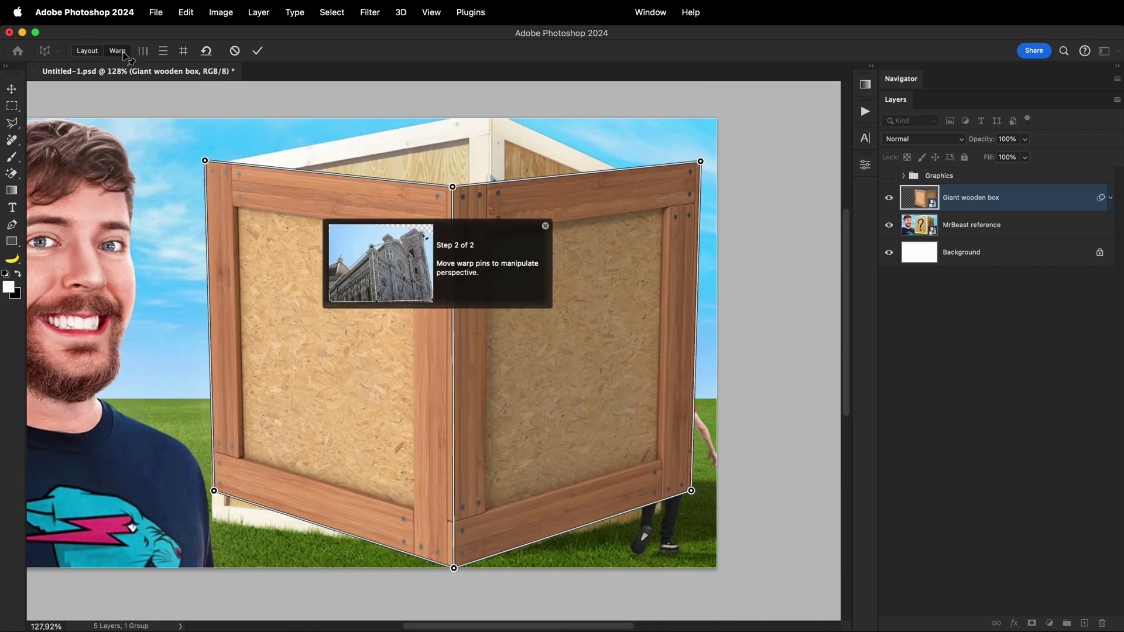
left_click(544, 227)
left_click_drag(452, 186, 492, 106)
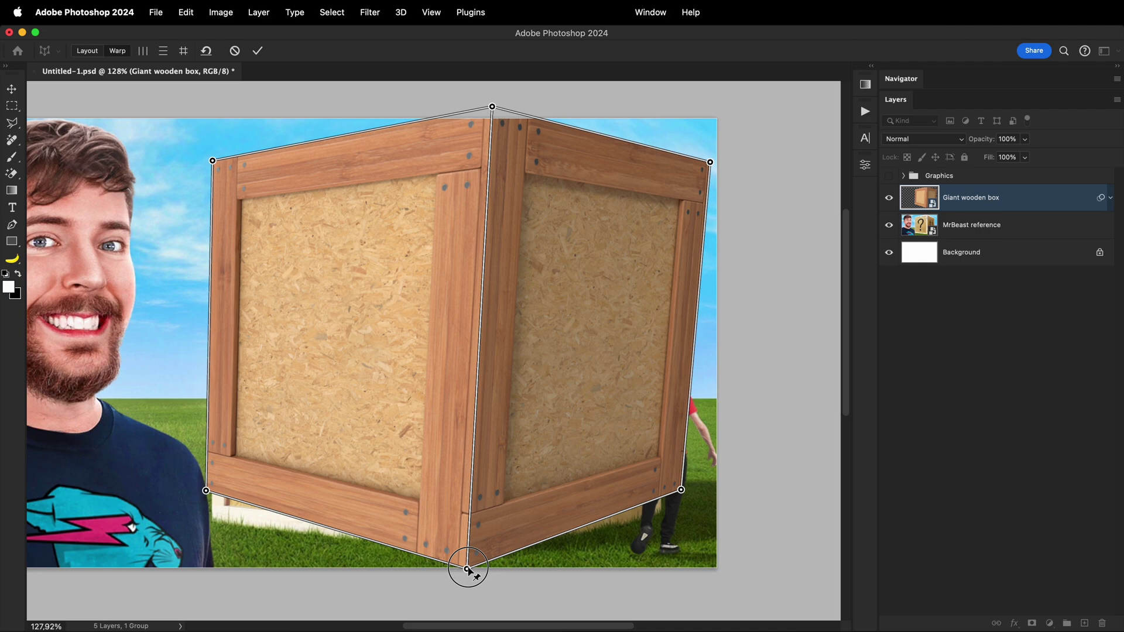
left_click_drag(466, 569, 488, 553)
left_click_drag(680, 489, 662, 513)
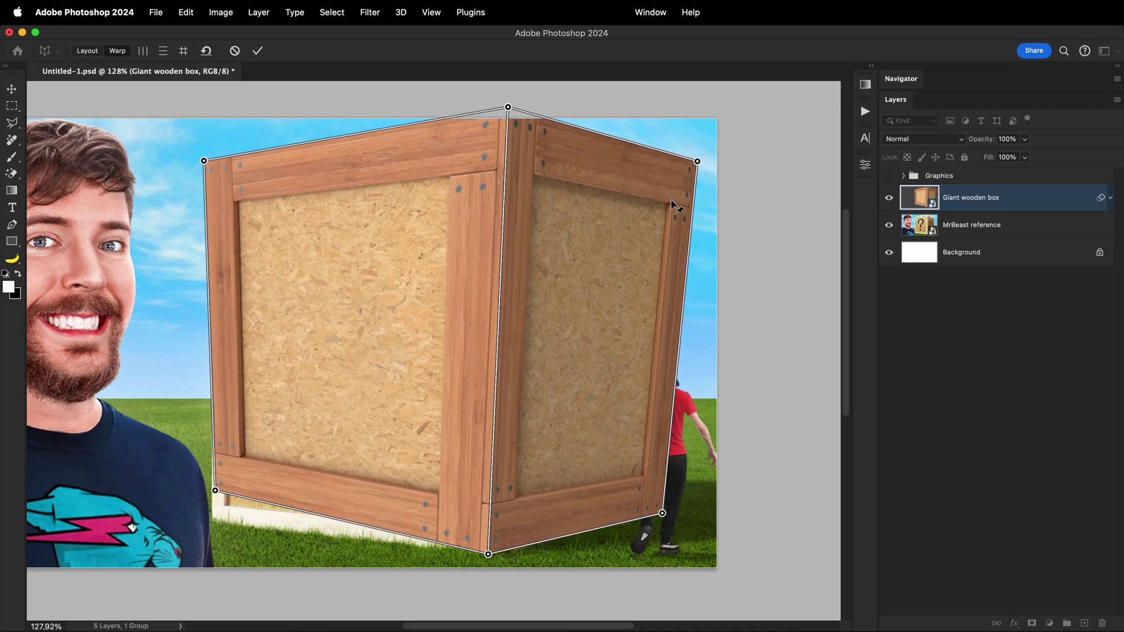
left_click_drag(697, 161, 656, 183)
mouse_move(203, 160)
left_mouse_down()
mouse_move(227, 182)
mouse_move(212, 167)
left_mouse_up()
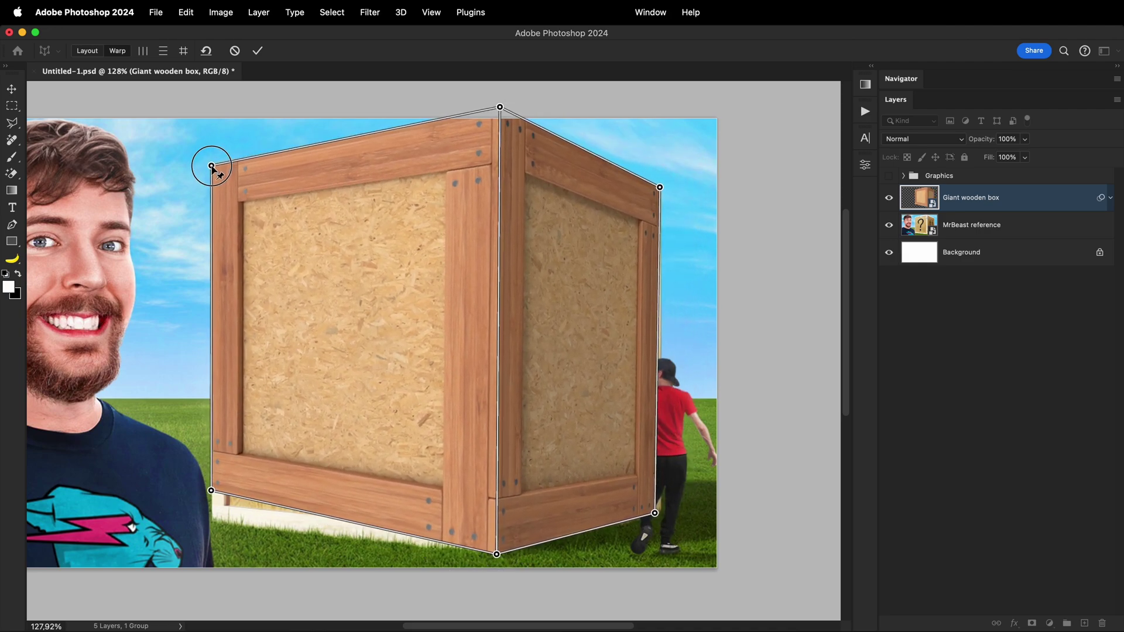
left_click_drag(212, 490, 212, 521)
- Commit the perspective warp, fit the image in view and reopen the Perspective Warp smart filter
key("Return")
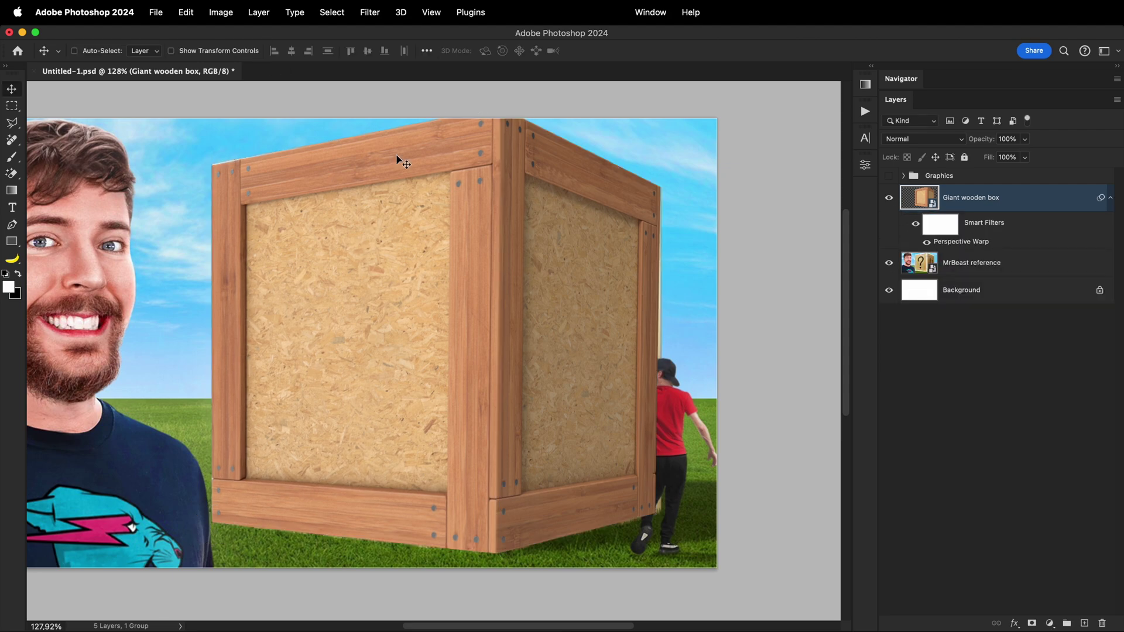
scroll(686, 499, "up", 5)
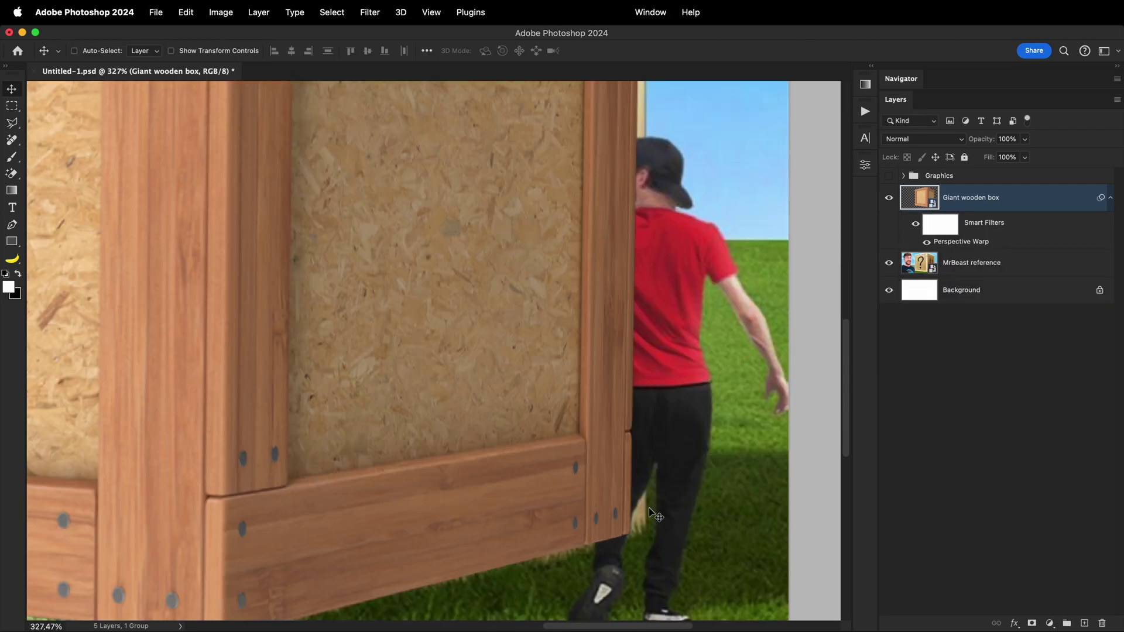
key("super+1")
double_click(936, 240)
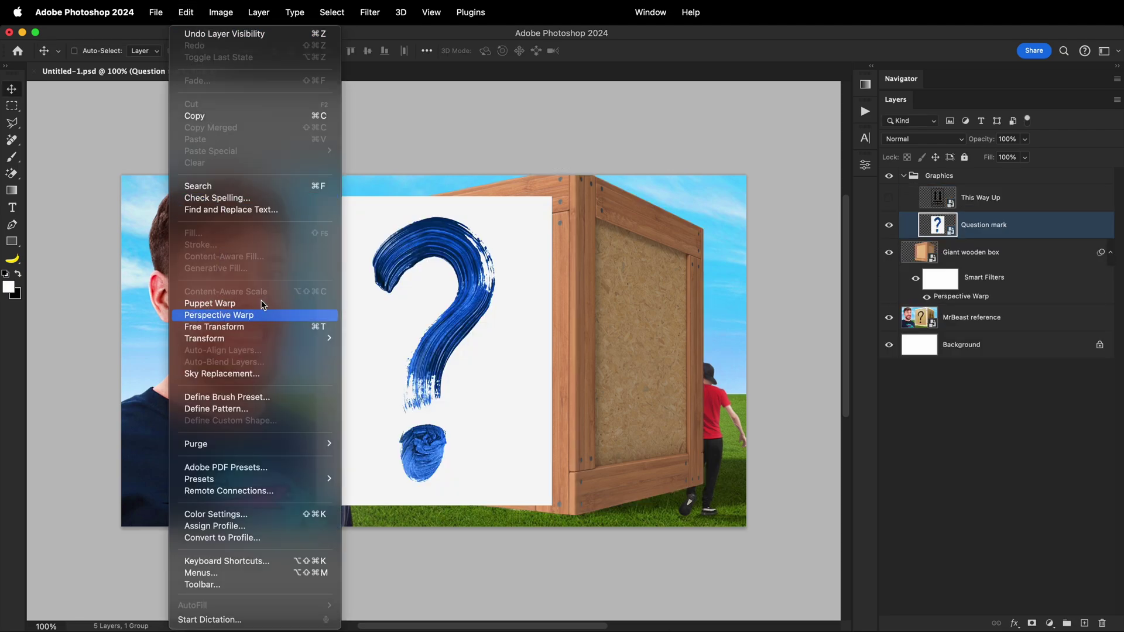
- Perspective-warp the question mark card, scale it to about 64% and fit it onto the crate's front face
left_click(261, 313)
left_click_drag(314, 196, 559, 512)
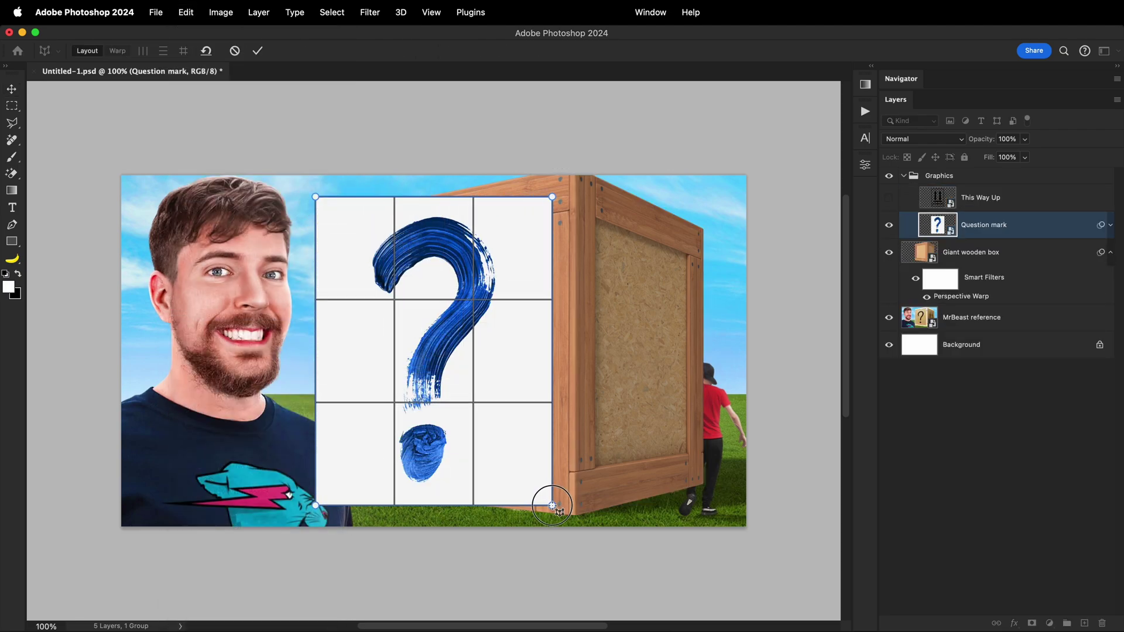
key("Return")
key("super+t")
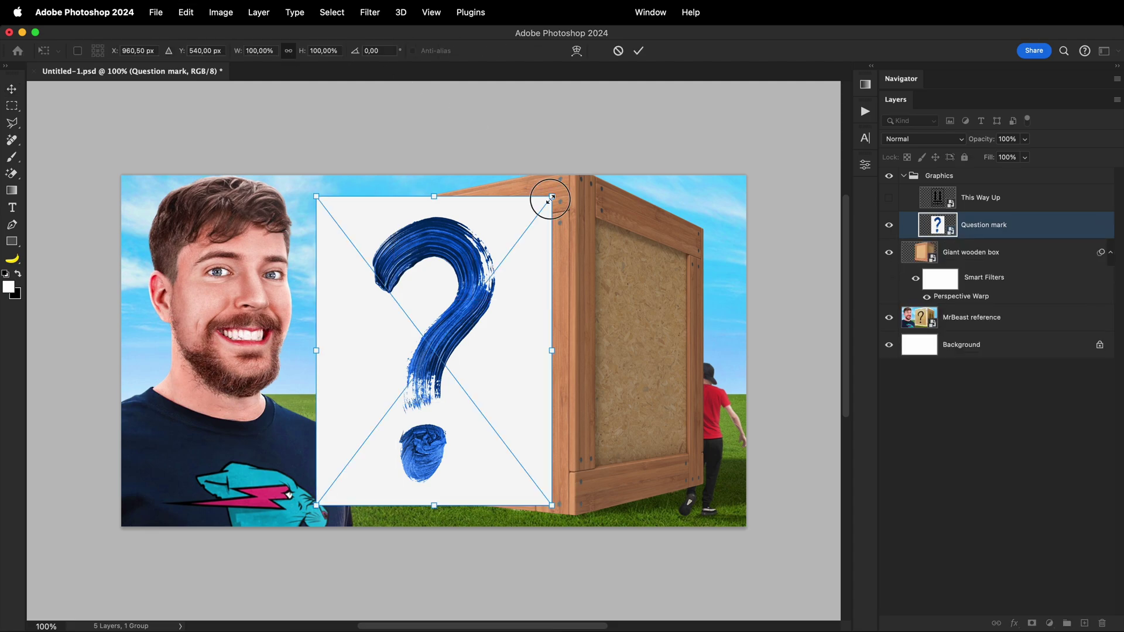
left_click_drag(551, 198, 508, 250)
left_click_drag(476, 283, 497, 295)
key("Return")
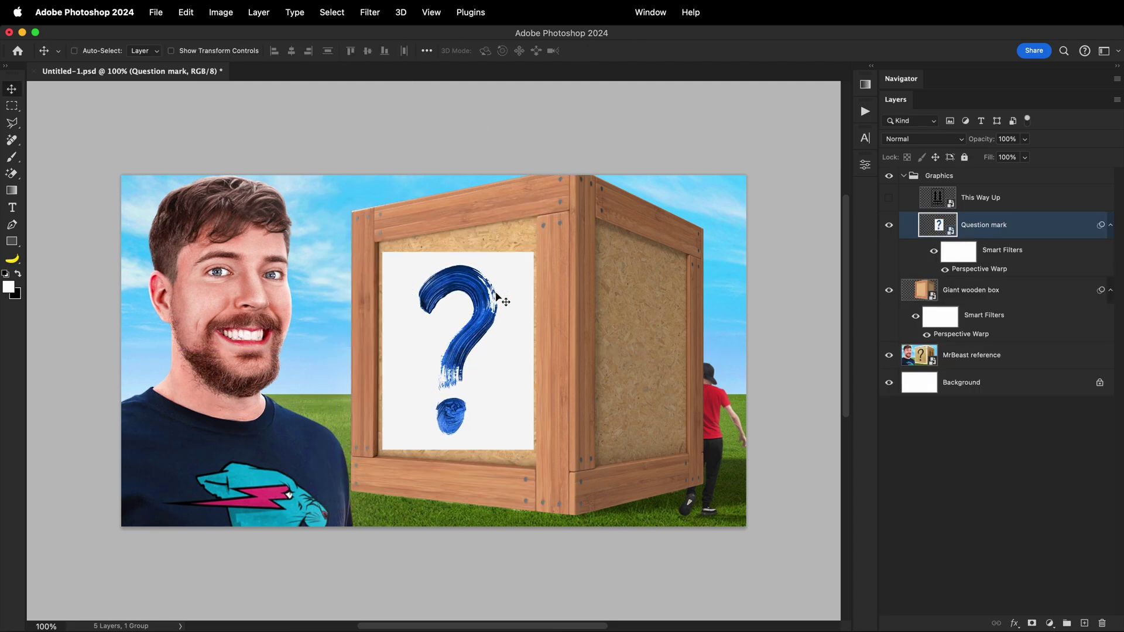
double_click(988, 271)
key("Return")
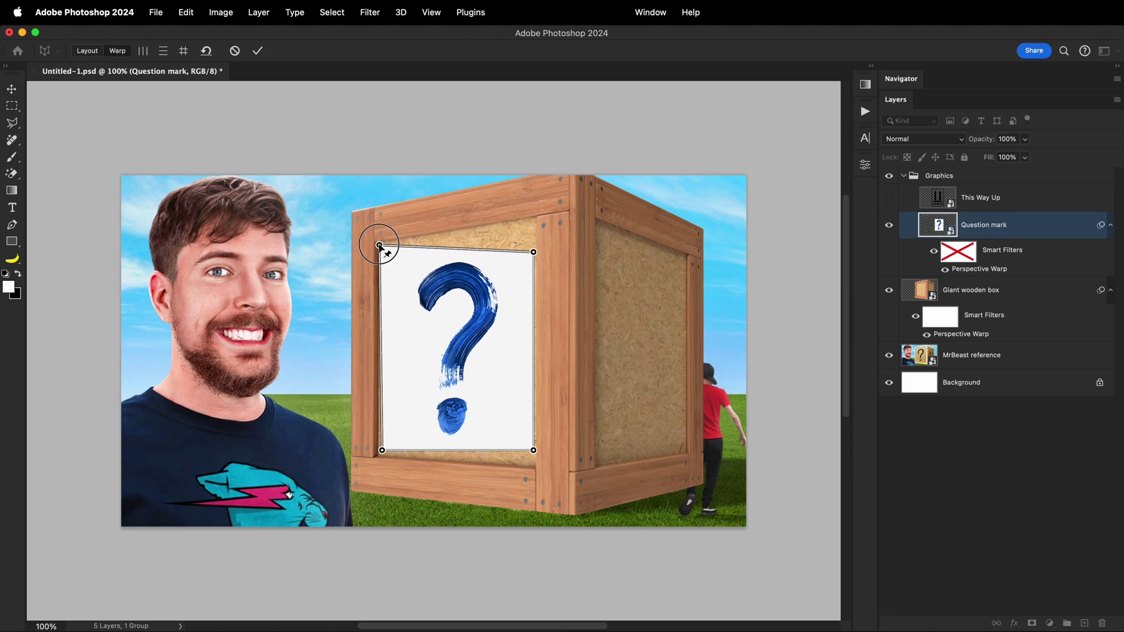
- Blend the question mark in Multiply and desaturate it to grey with Hue/Saturation at -100
left_click(936, 140)
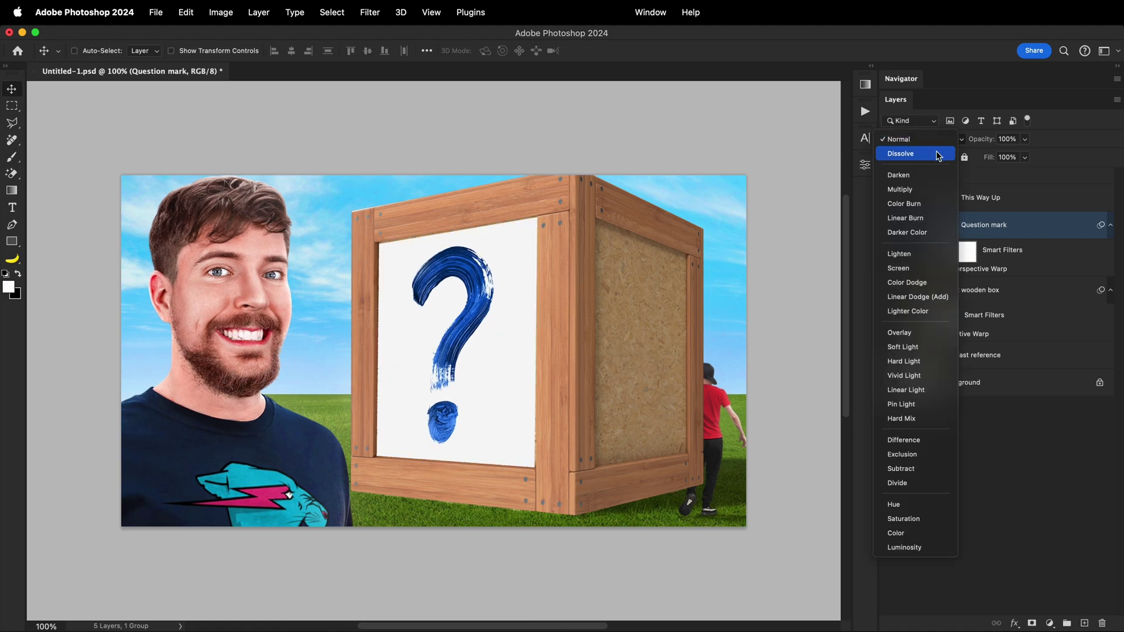
left_click(911, 190)
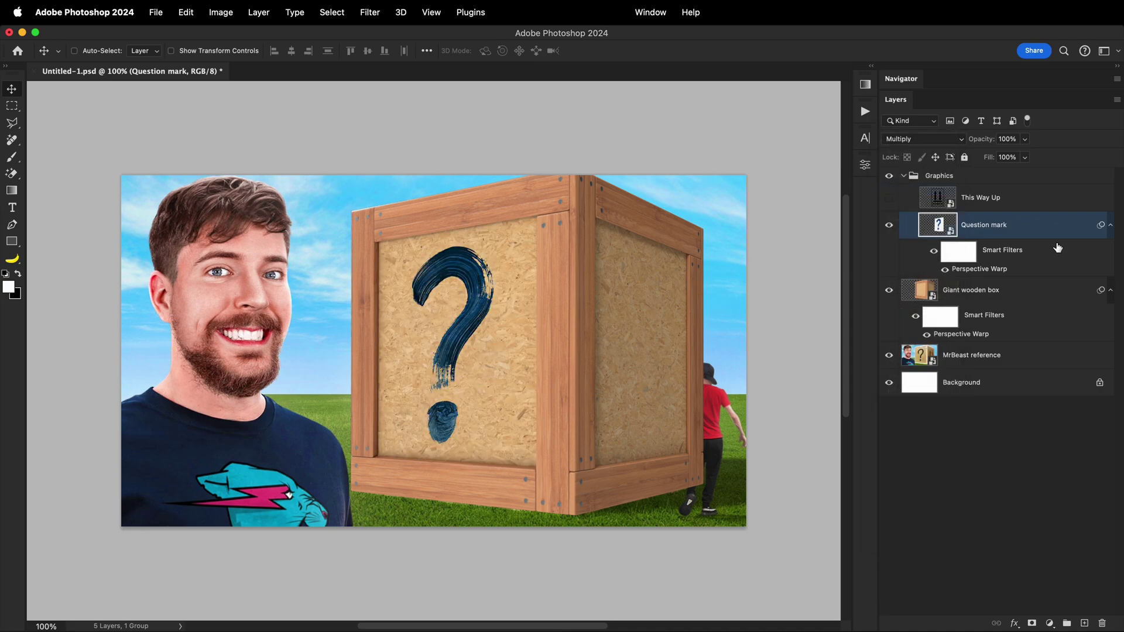
key("super+u")
left_click(670, 300)
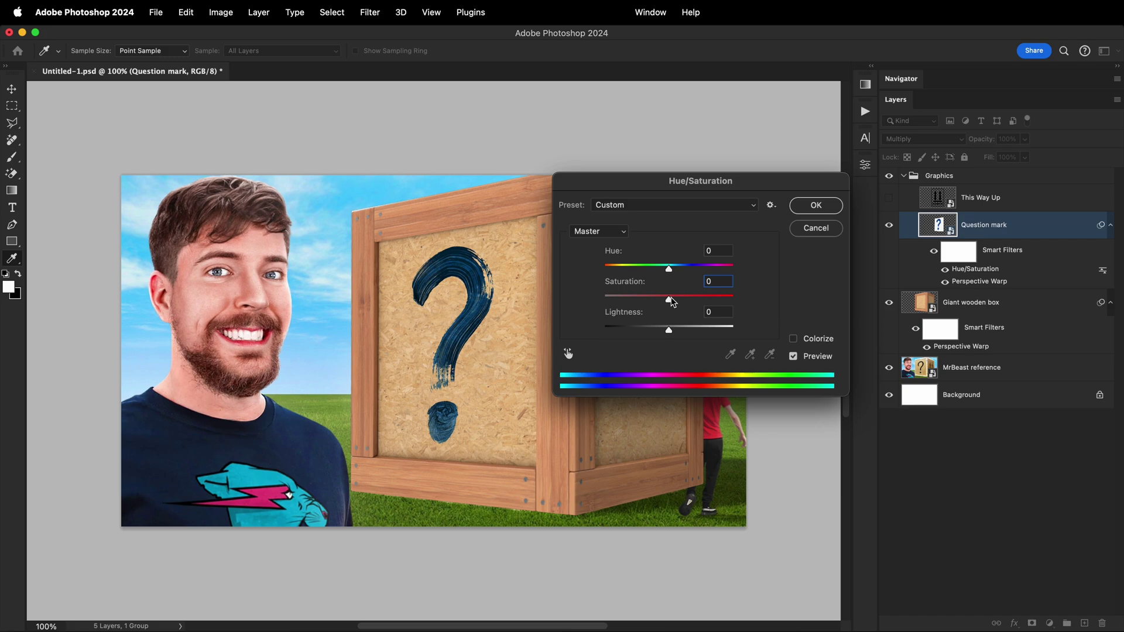
left_click_drag(640, 181, 601, 185)
left_click_drag(630, 304, 459, 304)
left_click(777, 210)
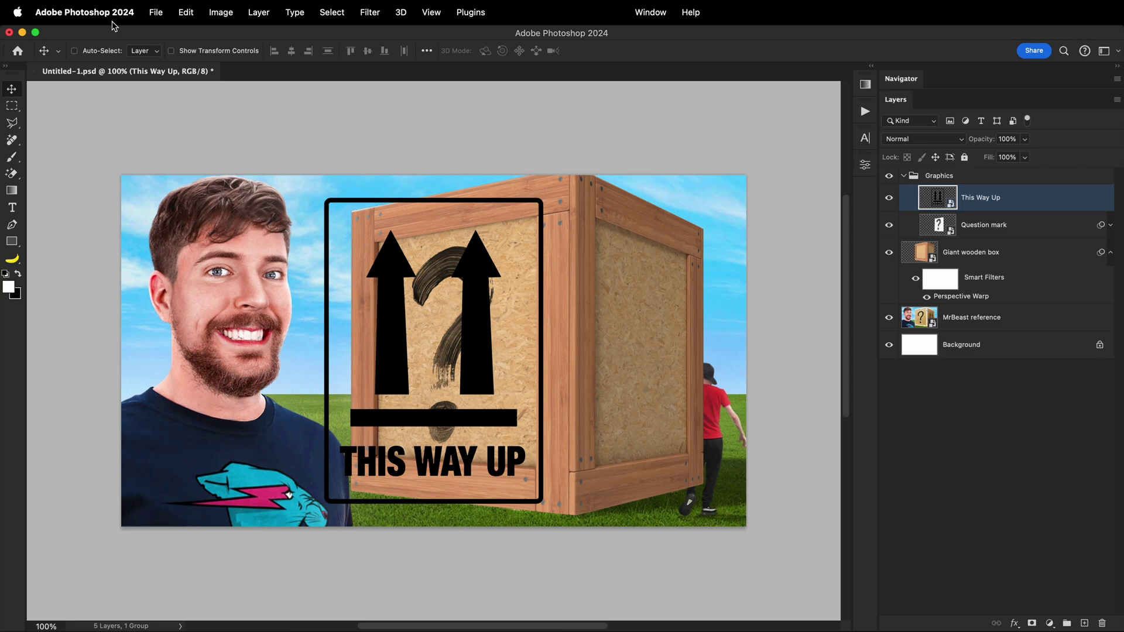
- Perspective-warp the This Way Up sign onto the crate's right face
left_click(186, 12)
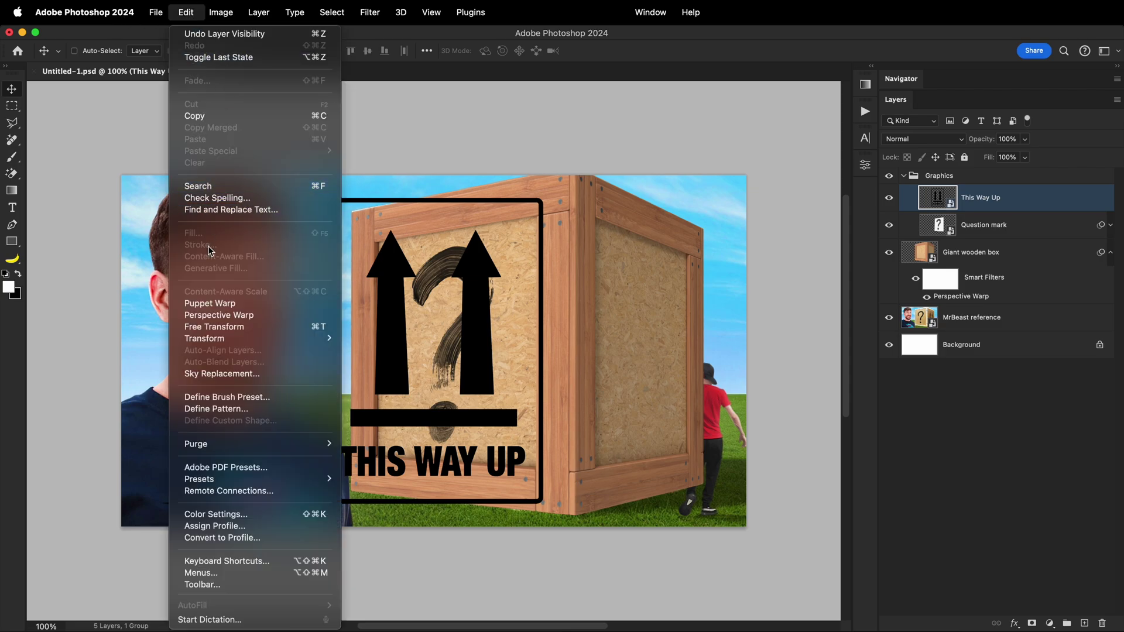
left_click(219, 314)
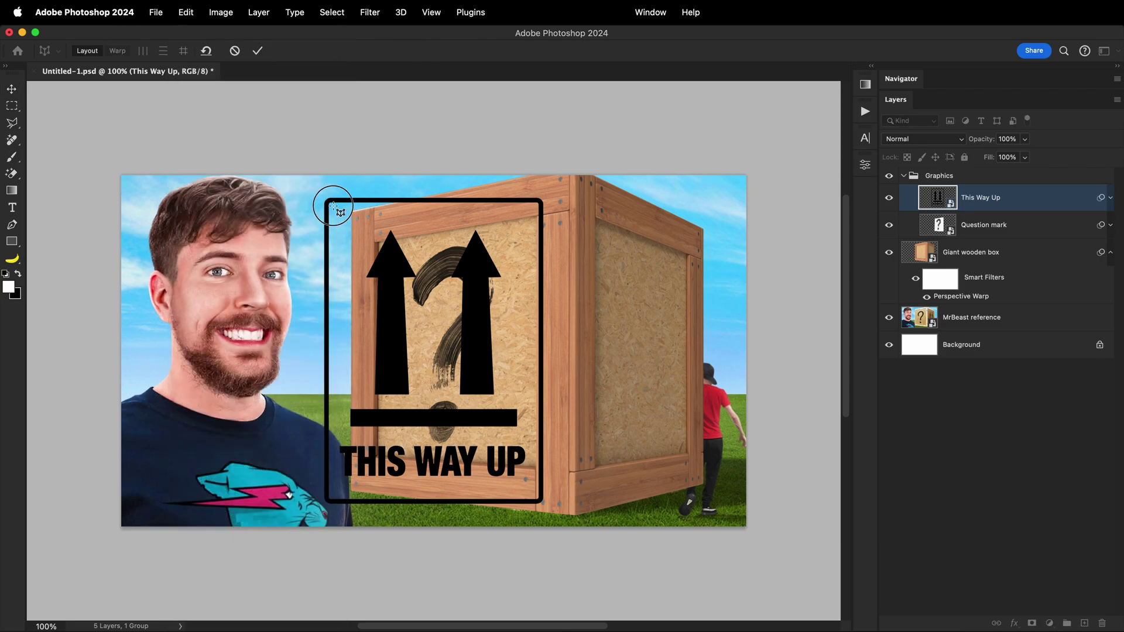
left_click_drag(324, 197, 544, 503)
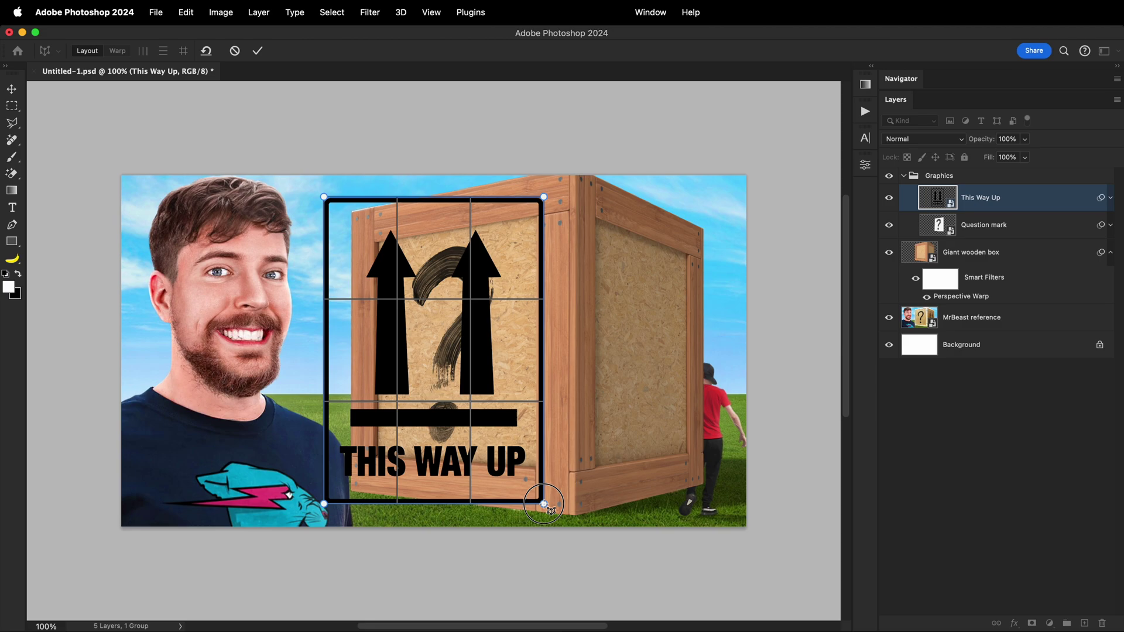
left_click(257, 52)
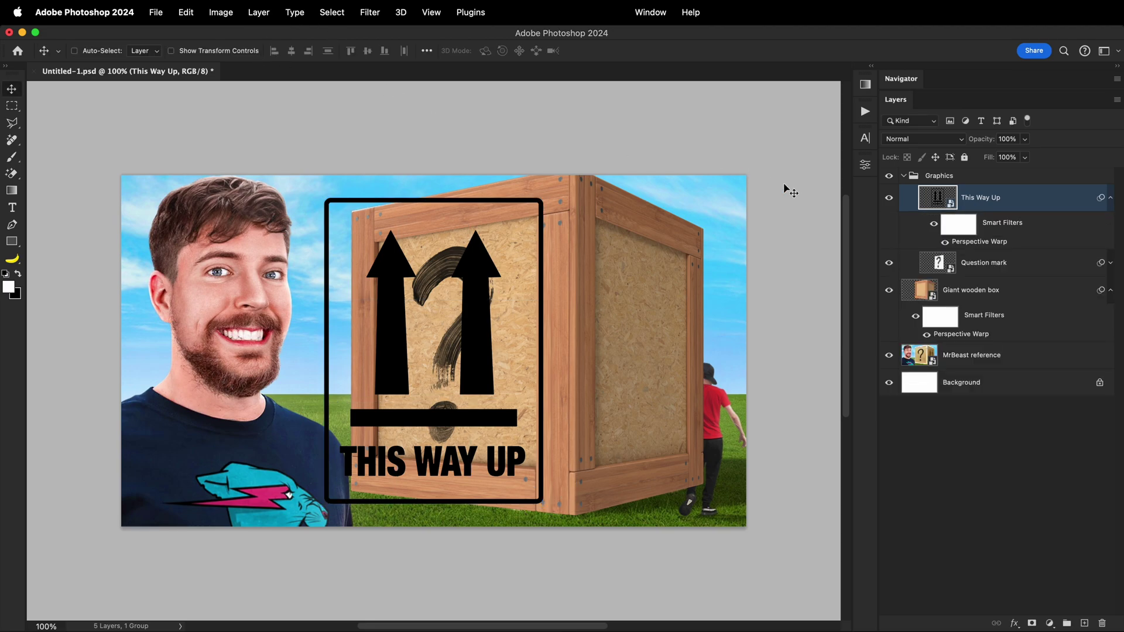
- Set the sign to Multiply and split its Underlying Layer Blend If slider to 98/255
left_click(924, 139)
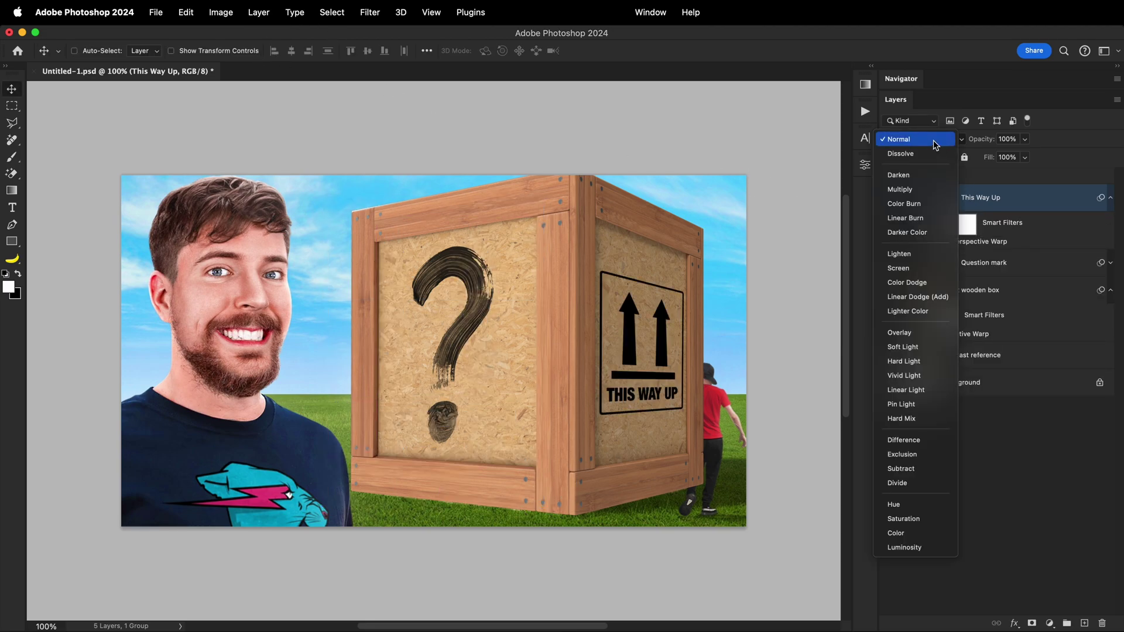
left_click(922, 190)
scroll(732, 321, "up", 3)
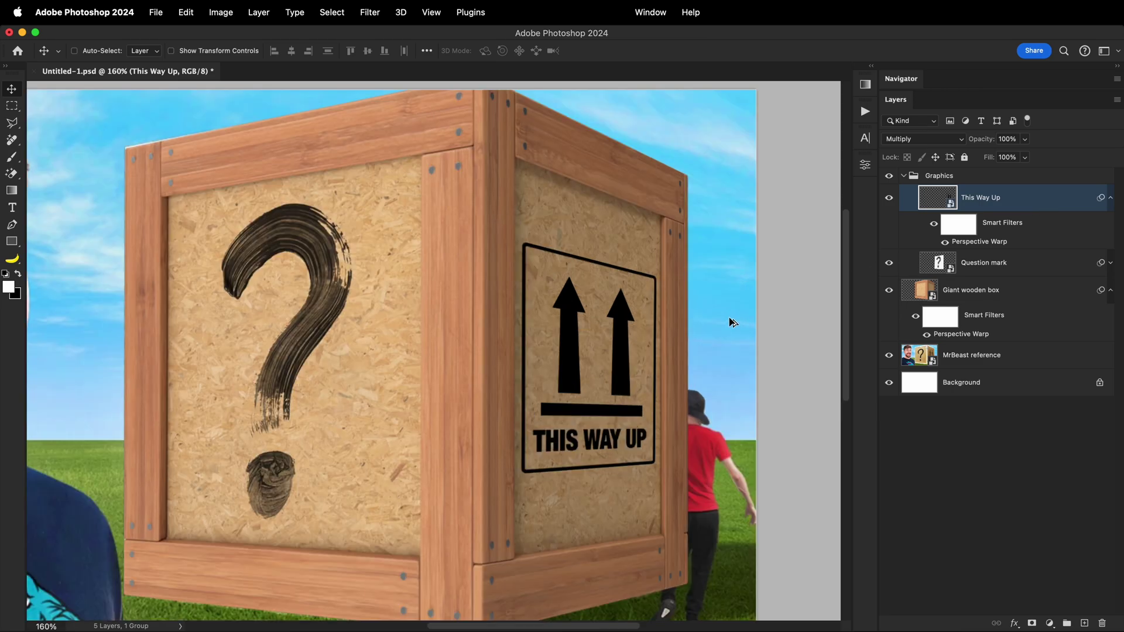
double_click(1059, 214)
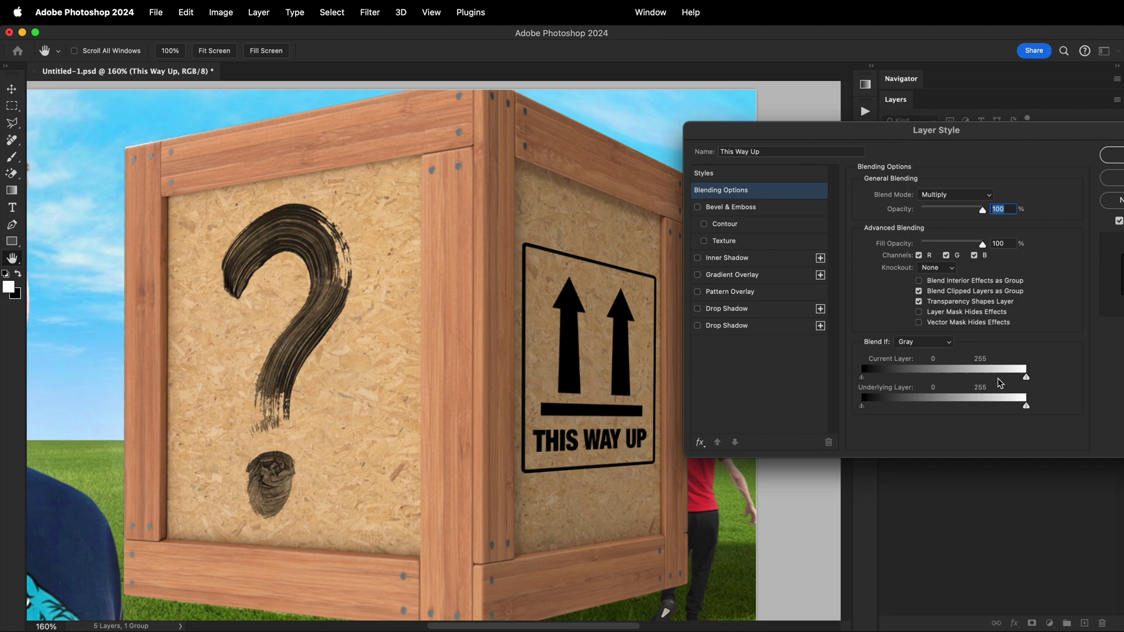
left_click_drag(1025, 410, 925, 411)
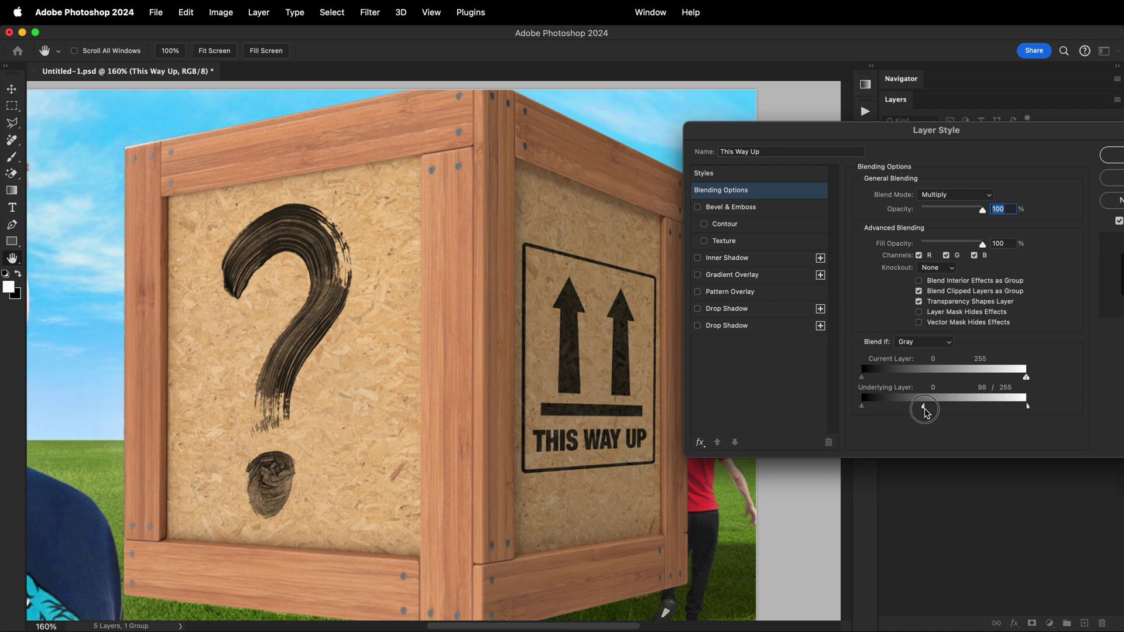
left_click(1115, 157)
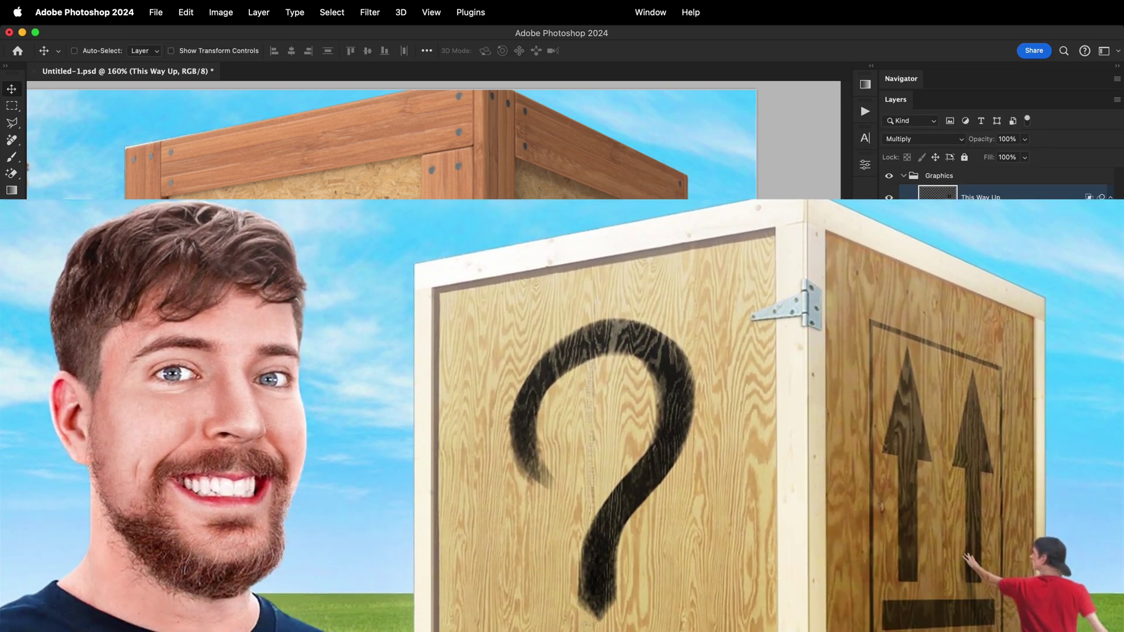